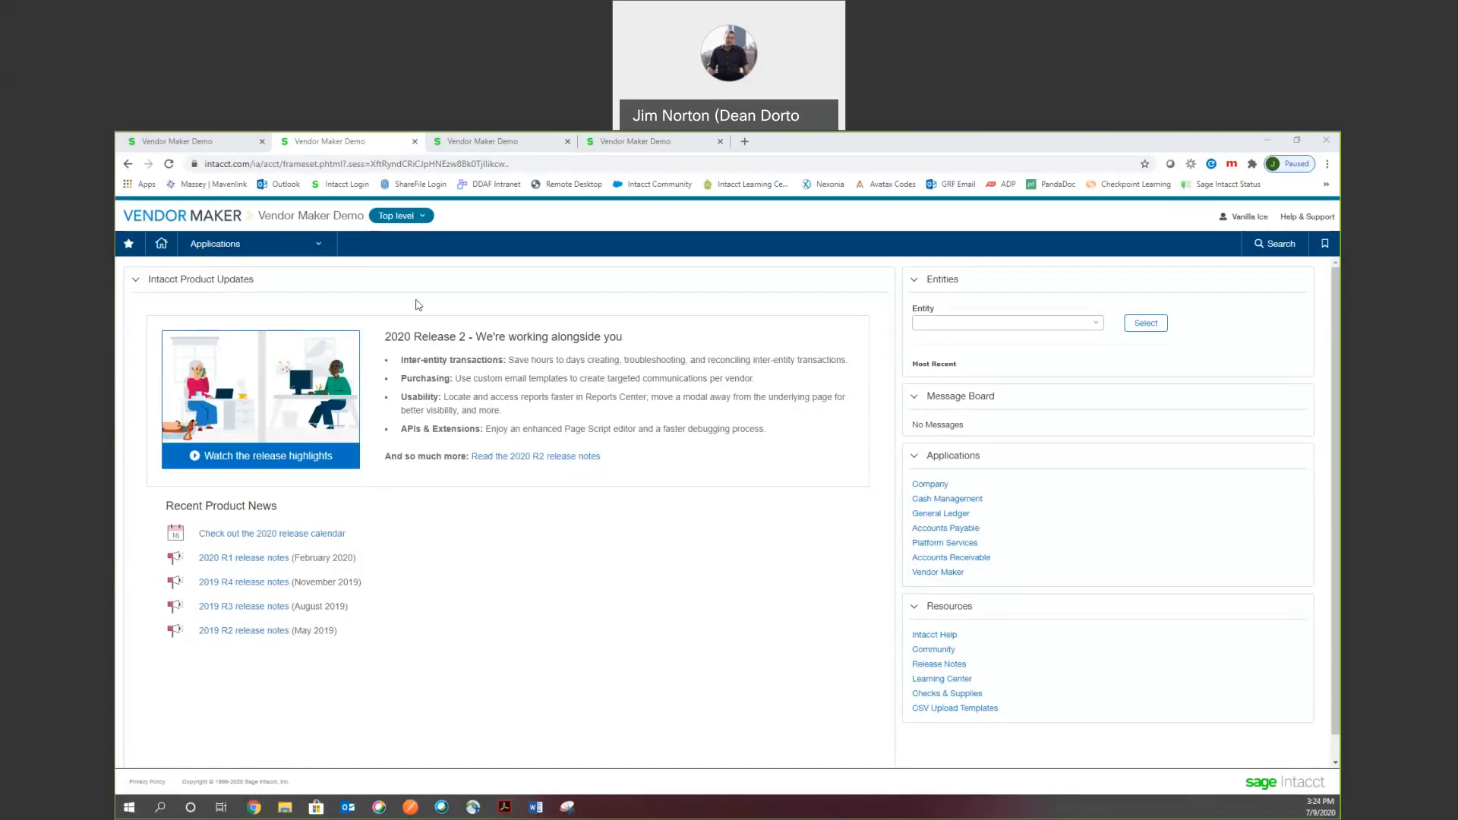
Start a new vendor from Vendor Maker's Vendors Info component, bringing up a blank form.
click(310, 249)
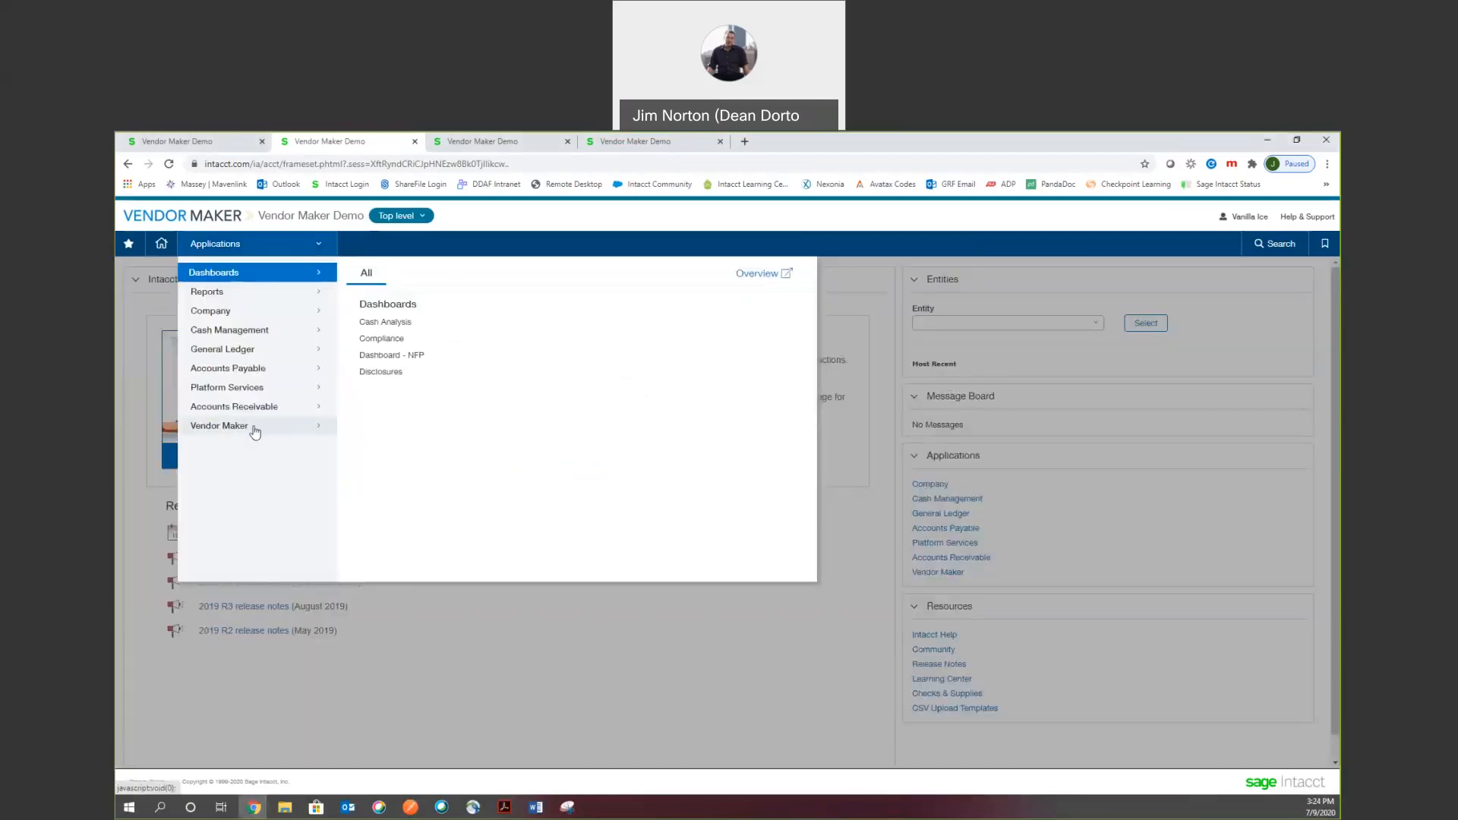
mouse_move(255, 432)
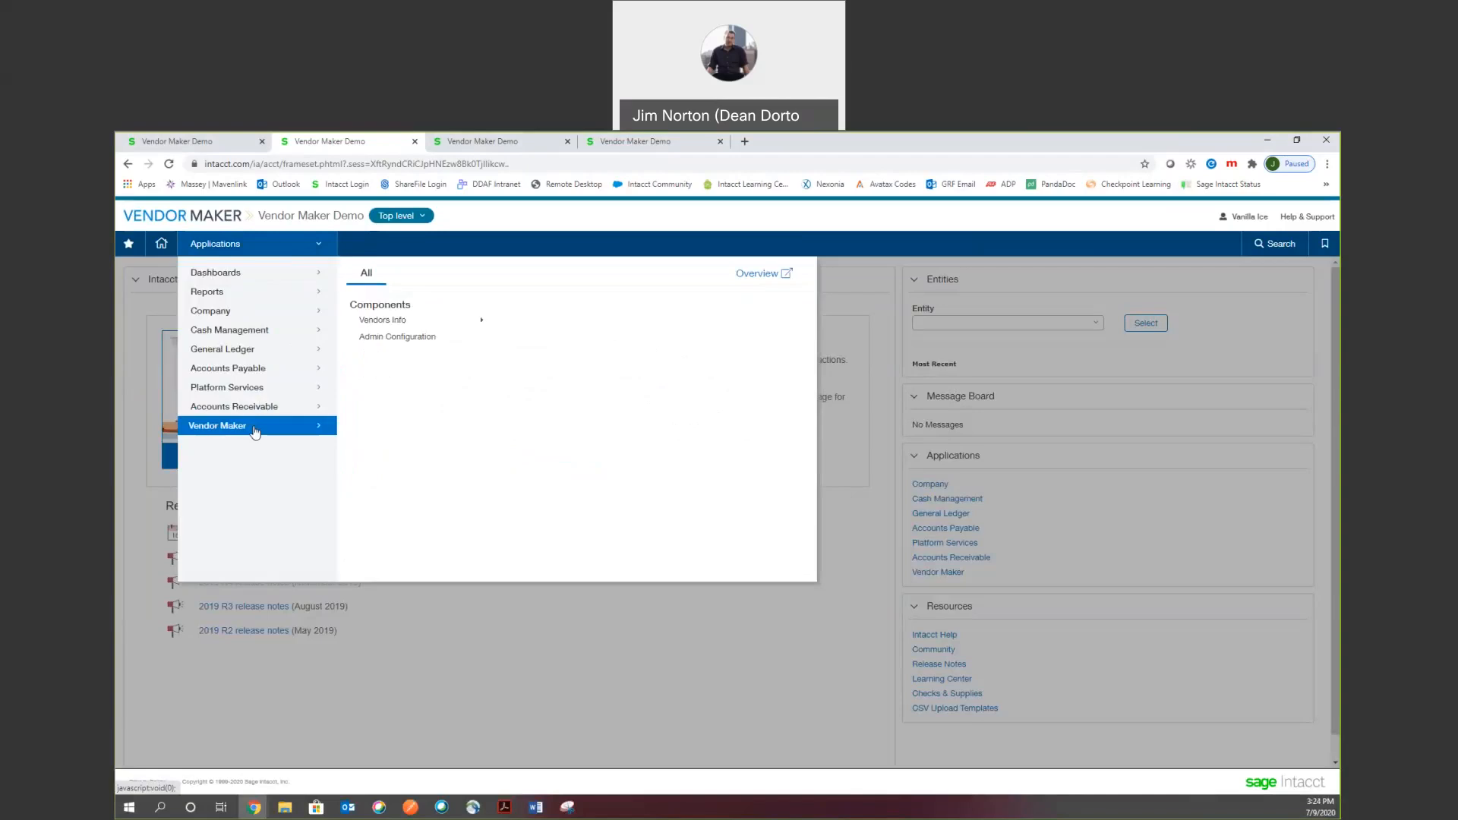
click(400, 320)
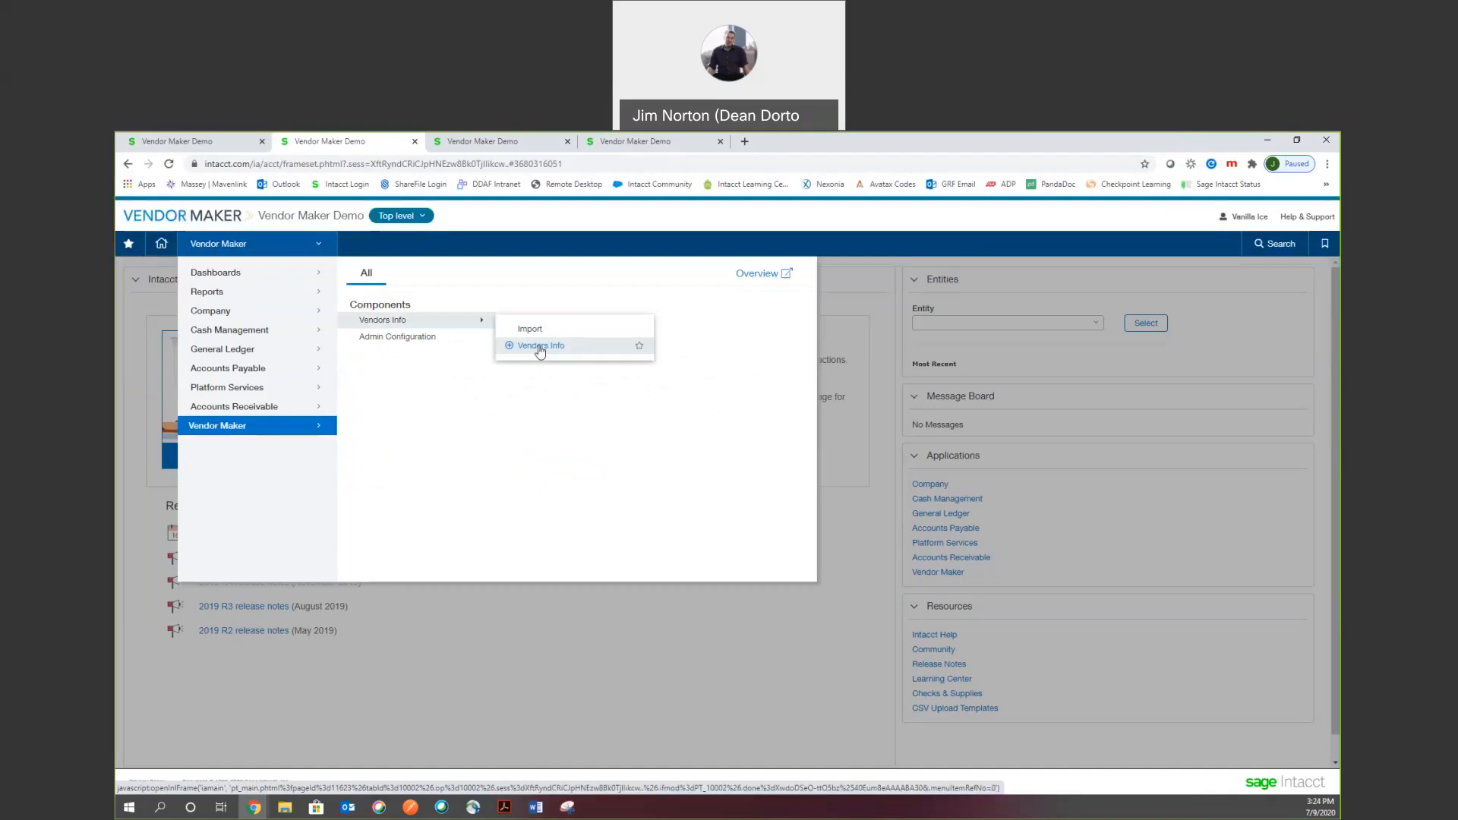
click(509, 349)
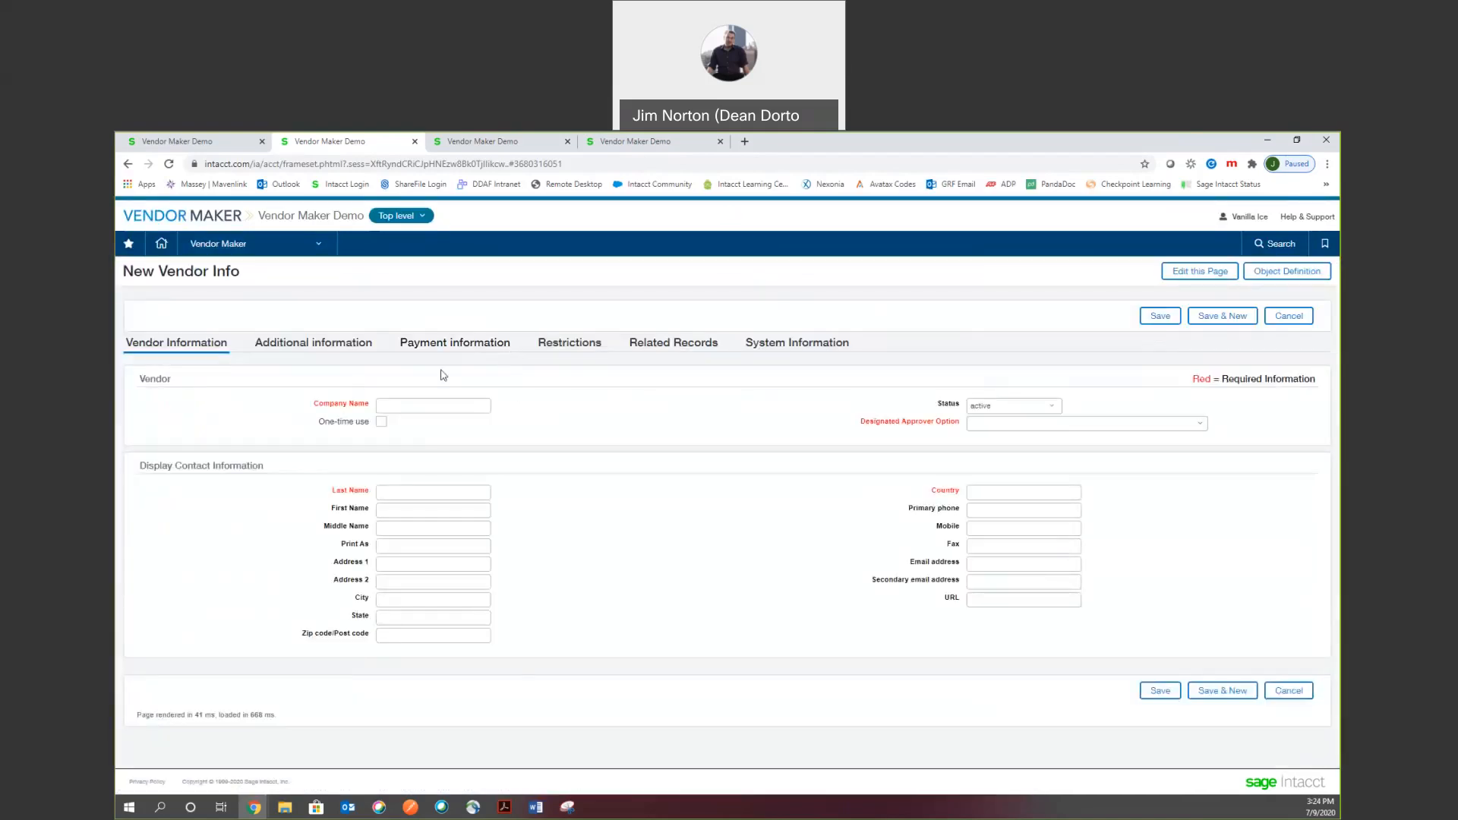
Enter company name 'Test Vendor July 9 -3' and choose the Double Approver option.
click(453, 412)
click(452, 413)
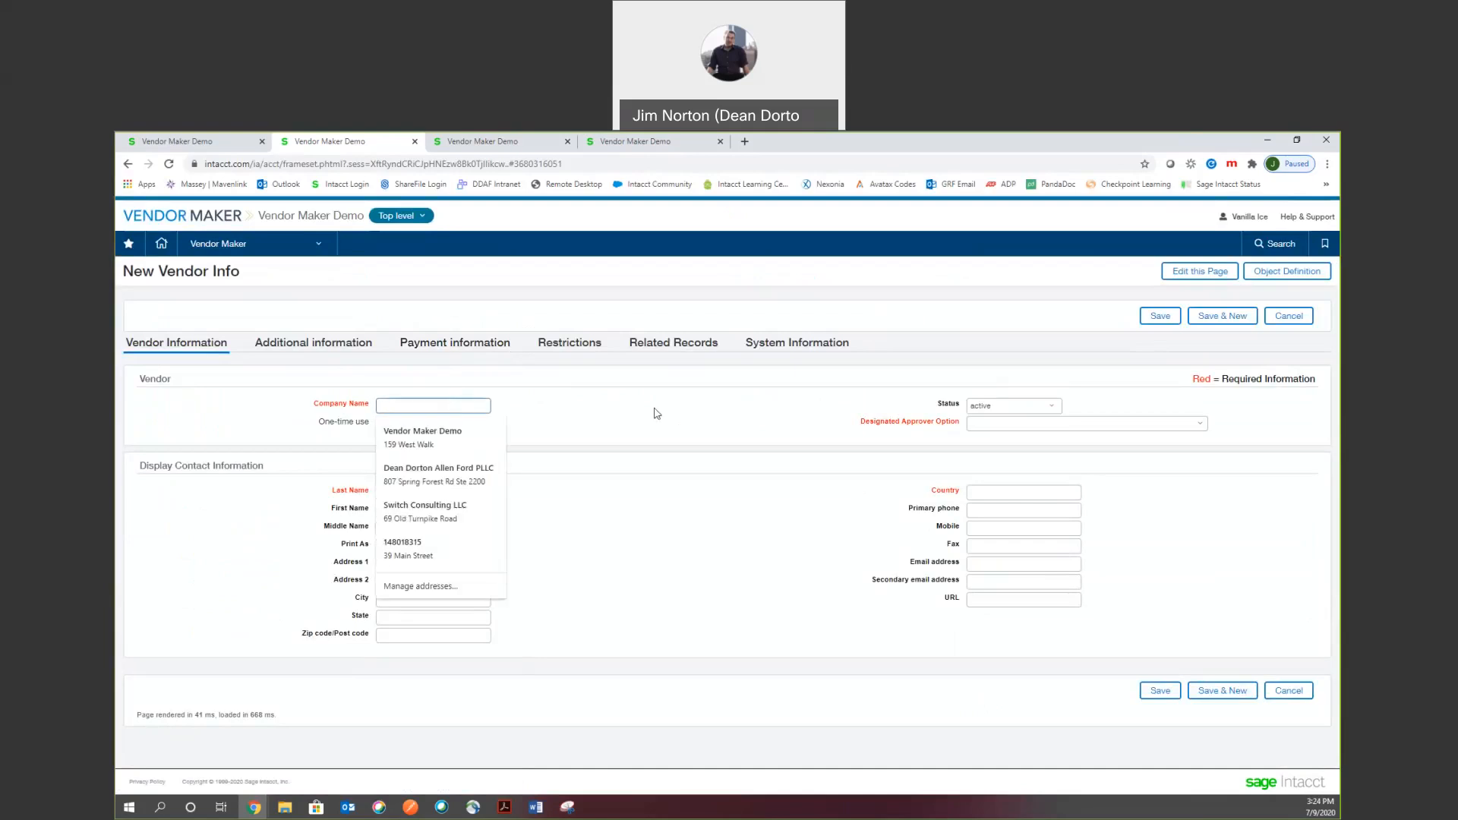
text(Test Vendor July 9 -3)
key(Tab)
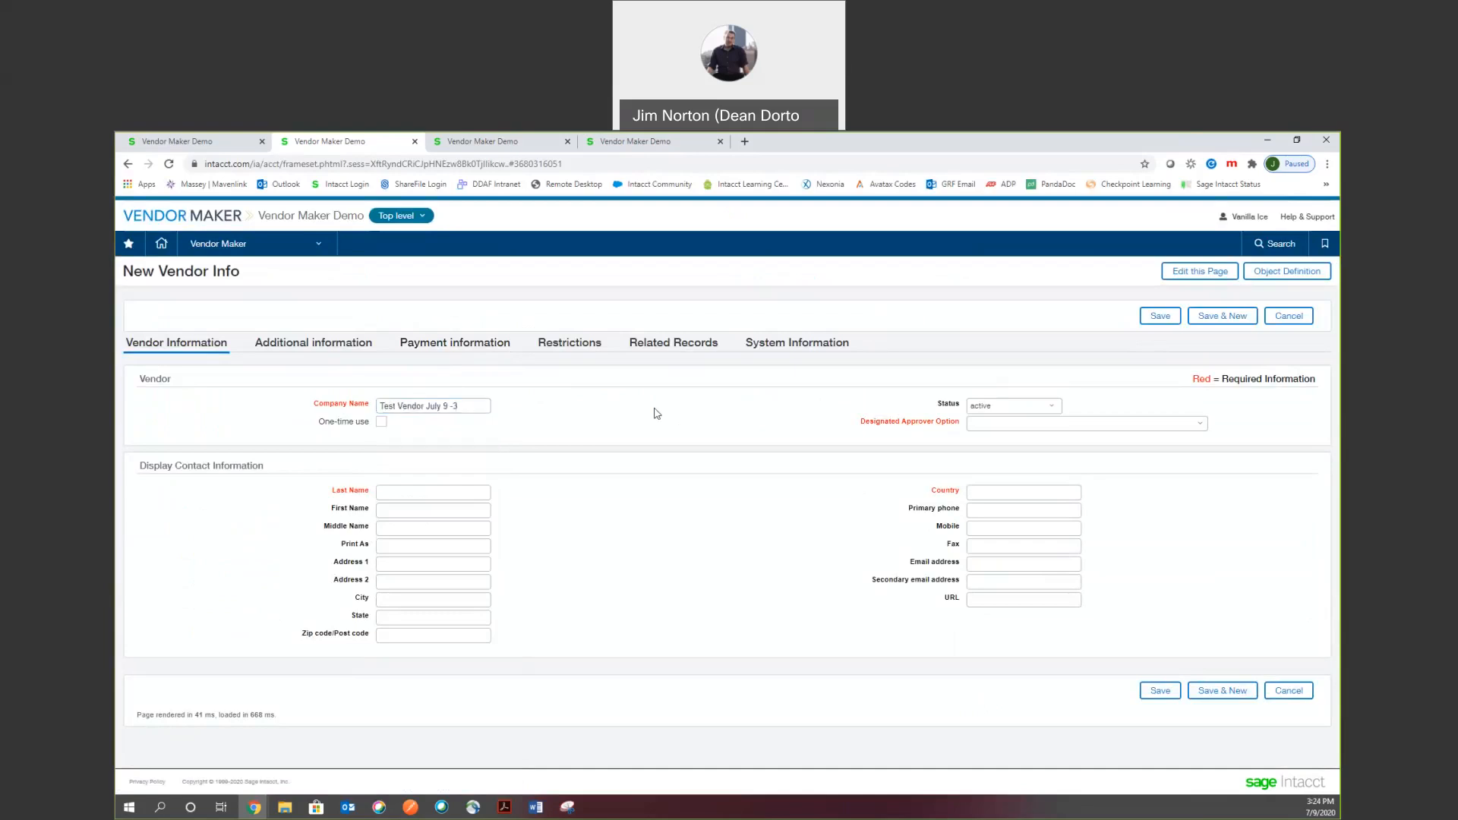
click(1202, 426)
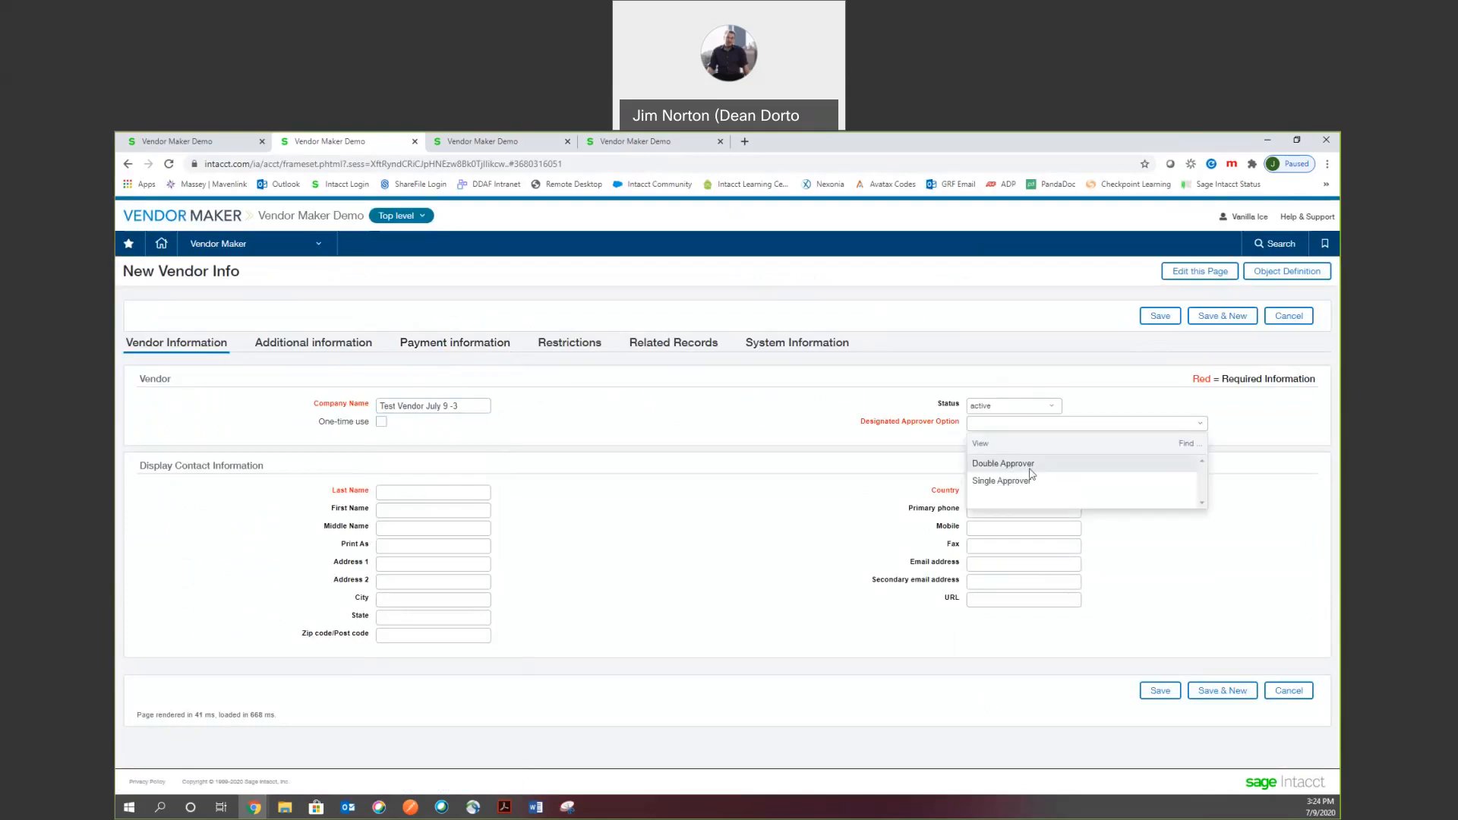
click(997, 465)
Fill in contact last name 'July 9 -3', first name 'Test Vendor', zip 06511, country United States.
click(388, 494)
text(July 9)
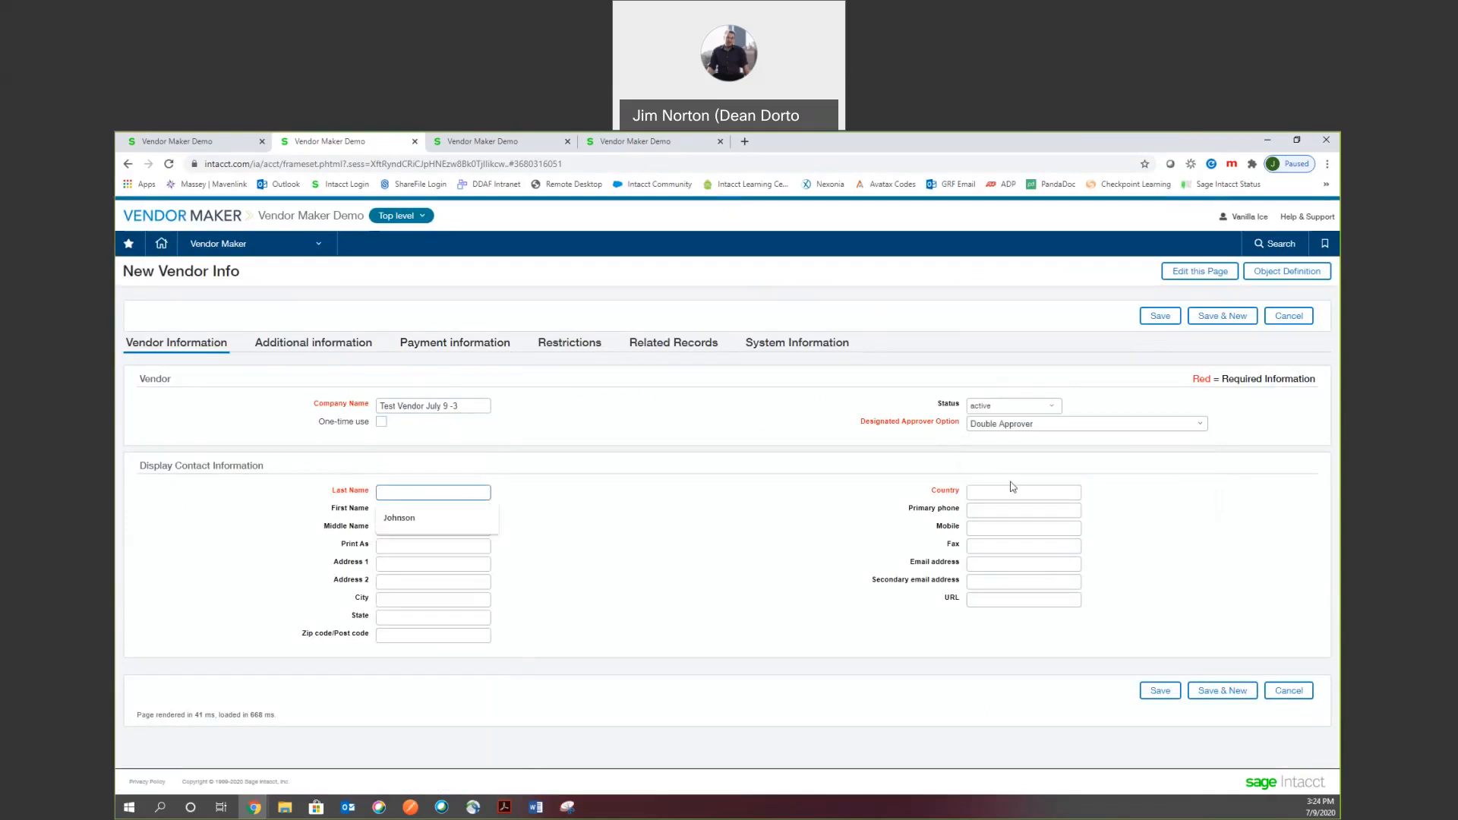
text( -3)
key(Tab)
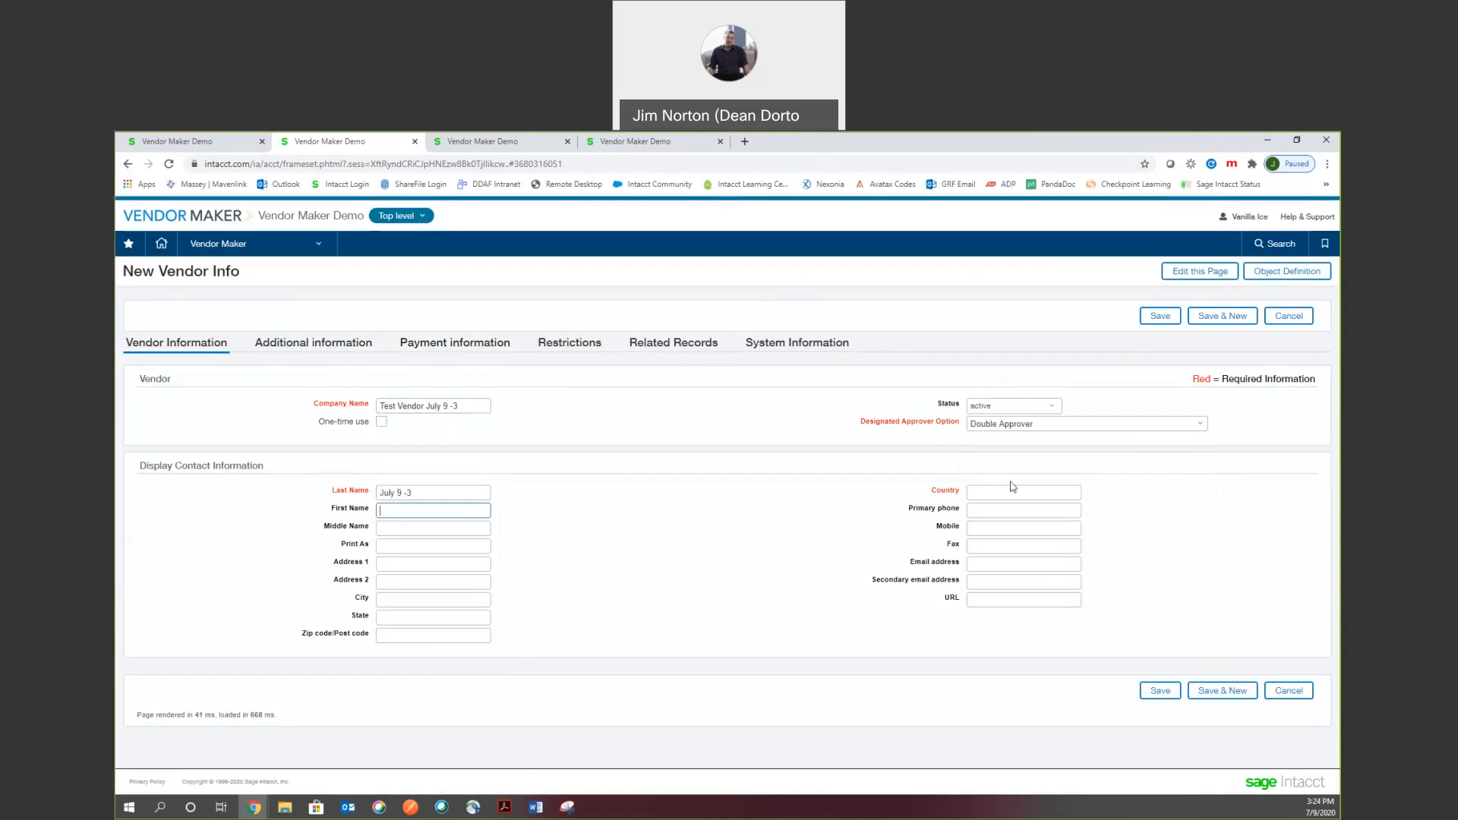
text(T)
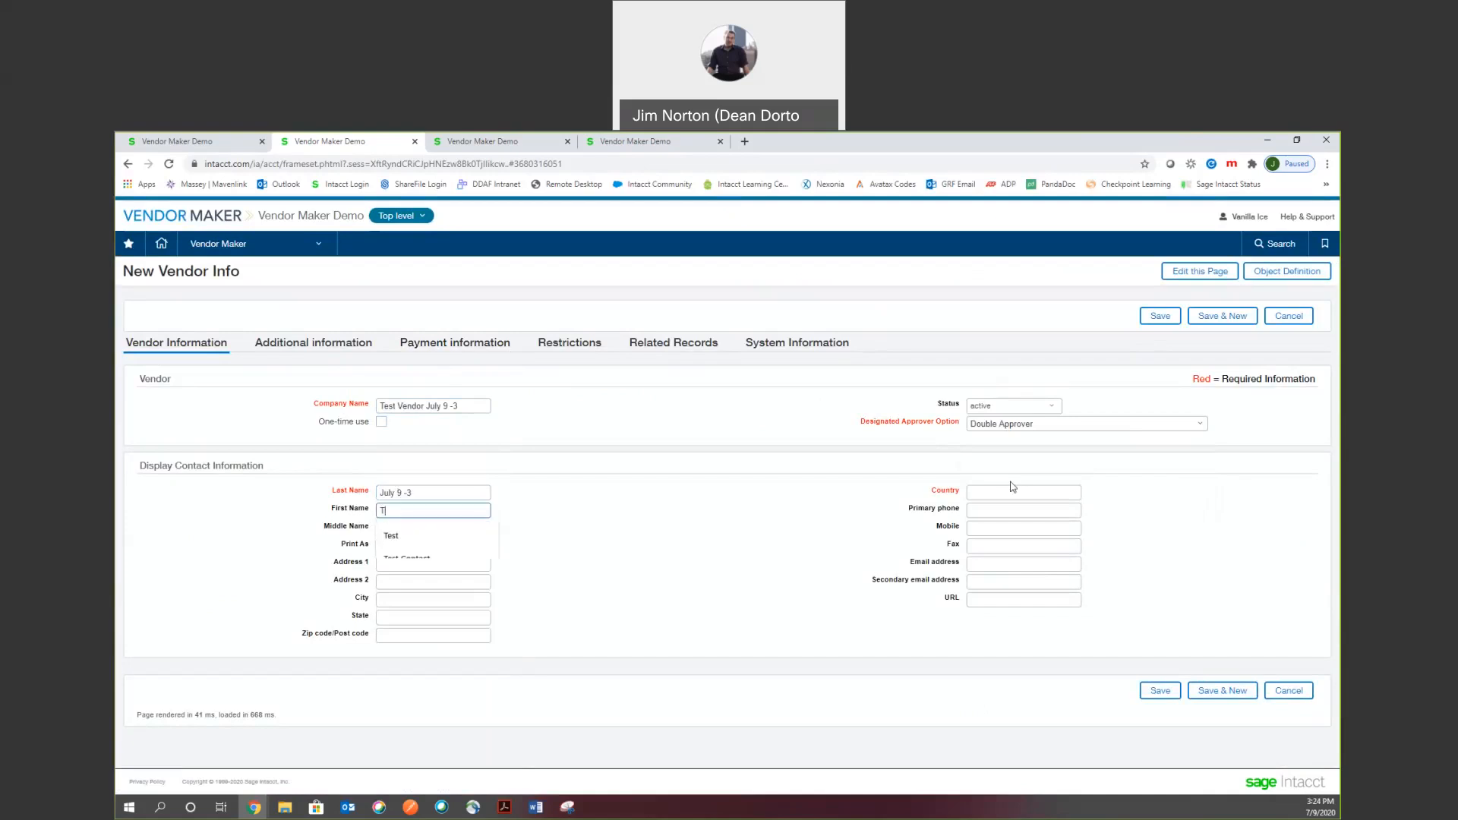
text(est Vendor)
click(456, 635)
text(06511)
click(1038, 492)
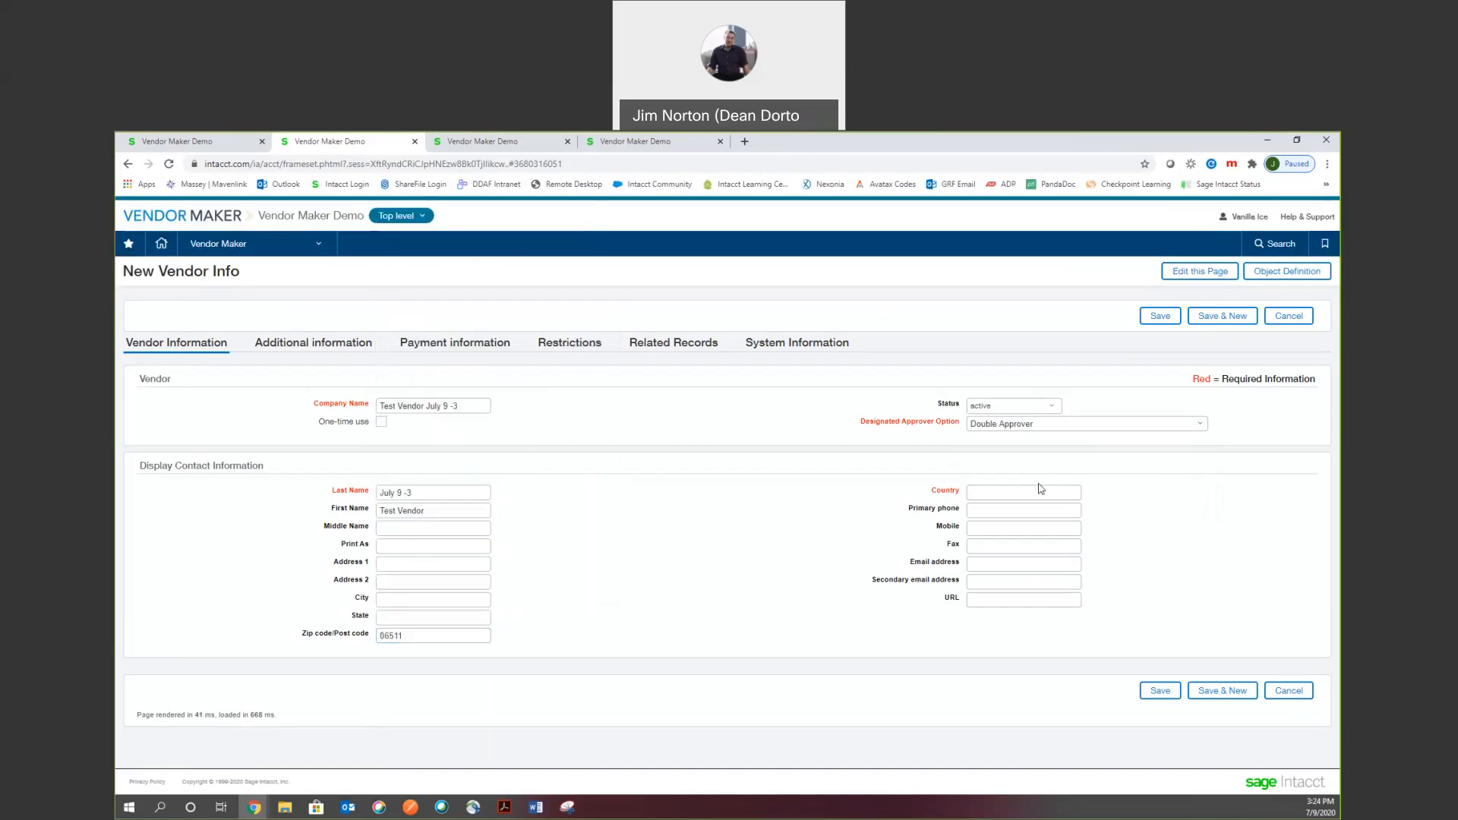
text(Unite)
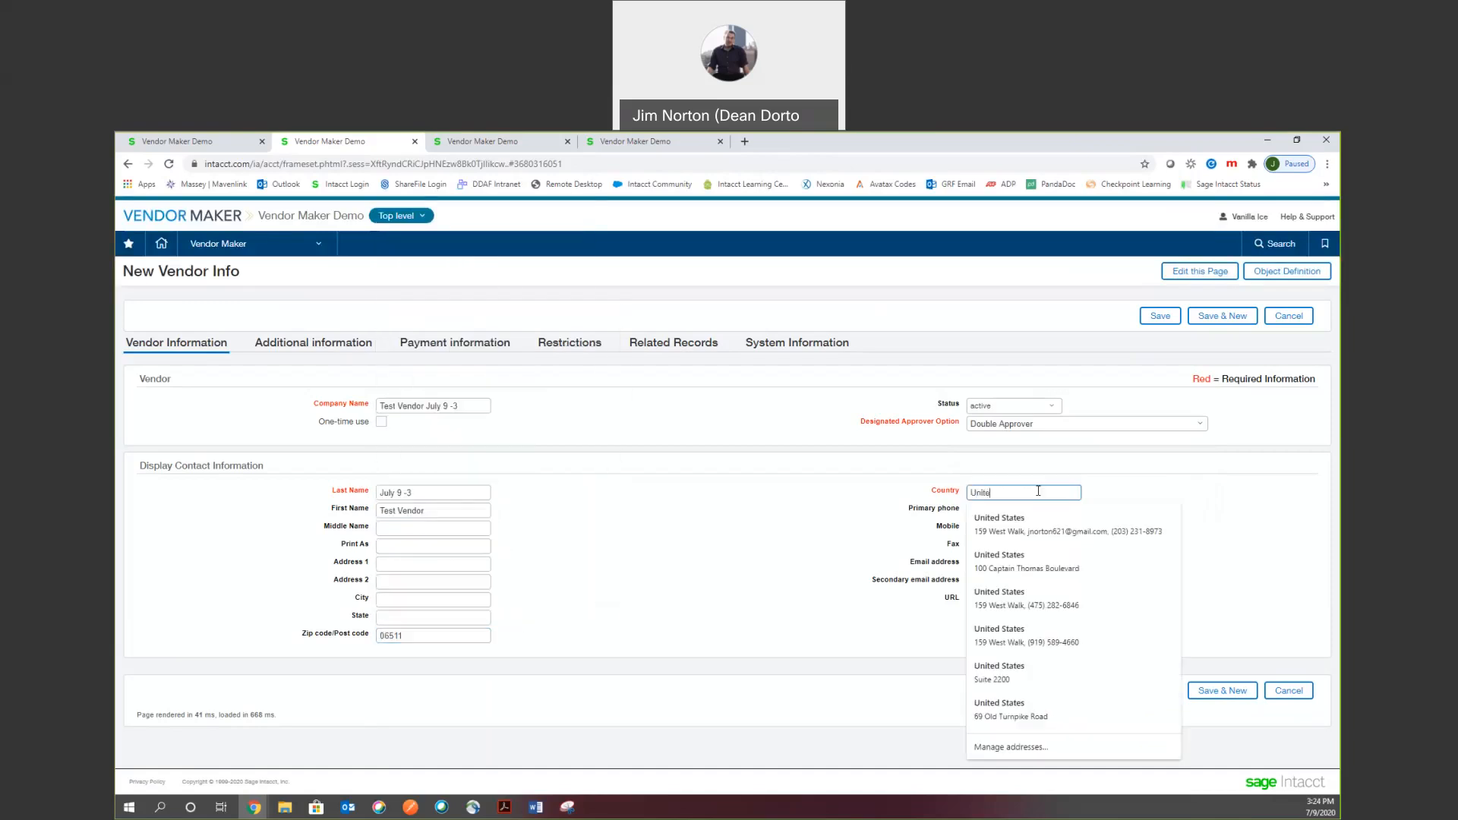
text(d States)
click(771, 419)
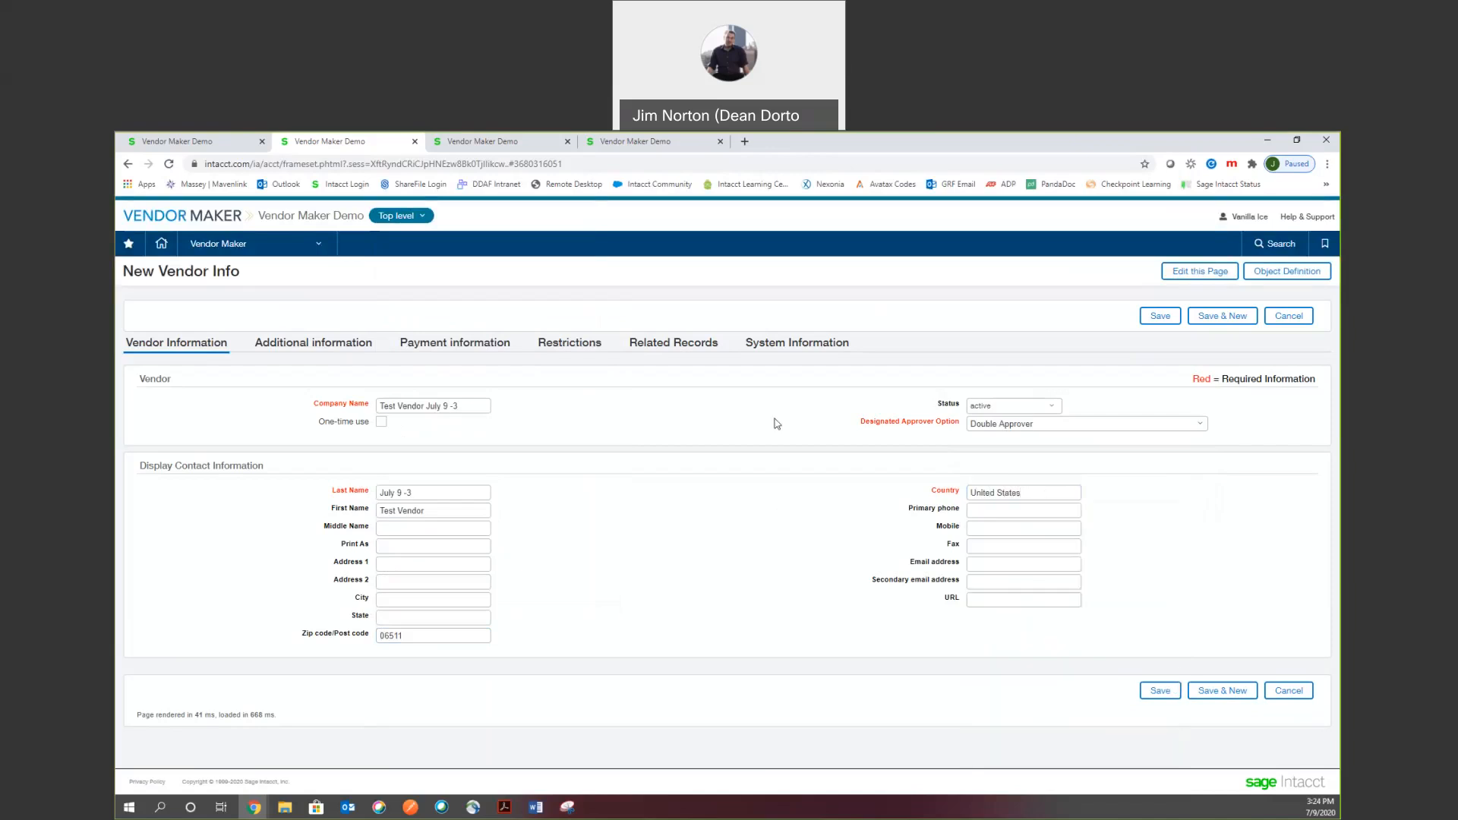
Under Additional information, choose vendor type General Operating, currency USD, and expense account 5000--Outside Consultants.
click(308, 342)
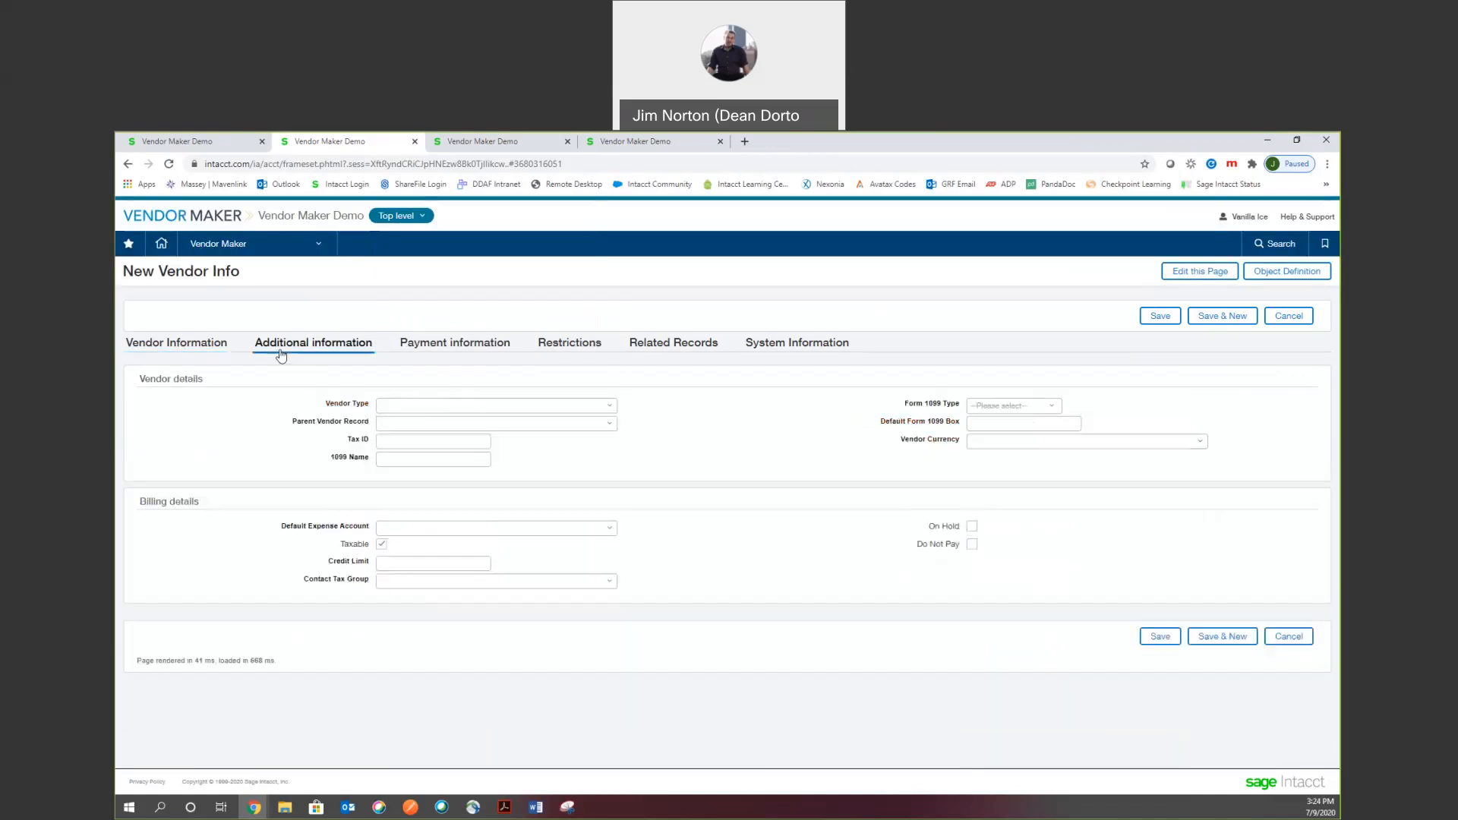
click(611, 407)
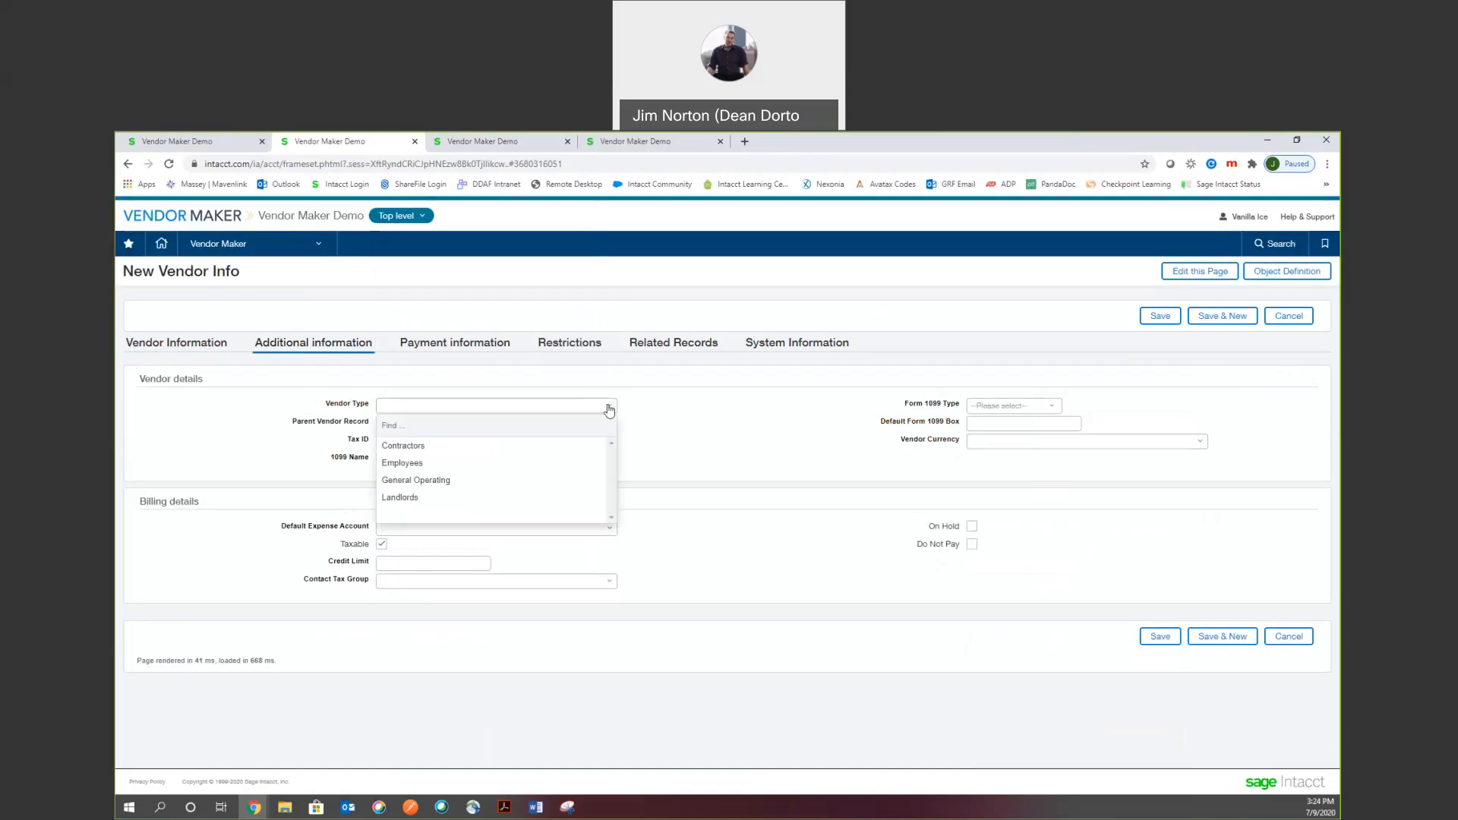
click(448, 479)
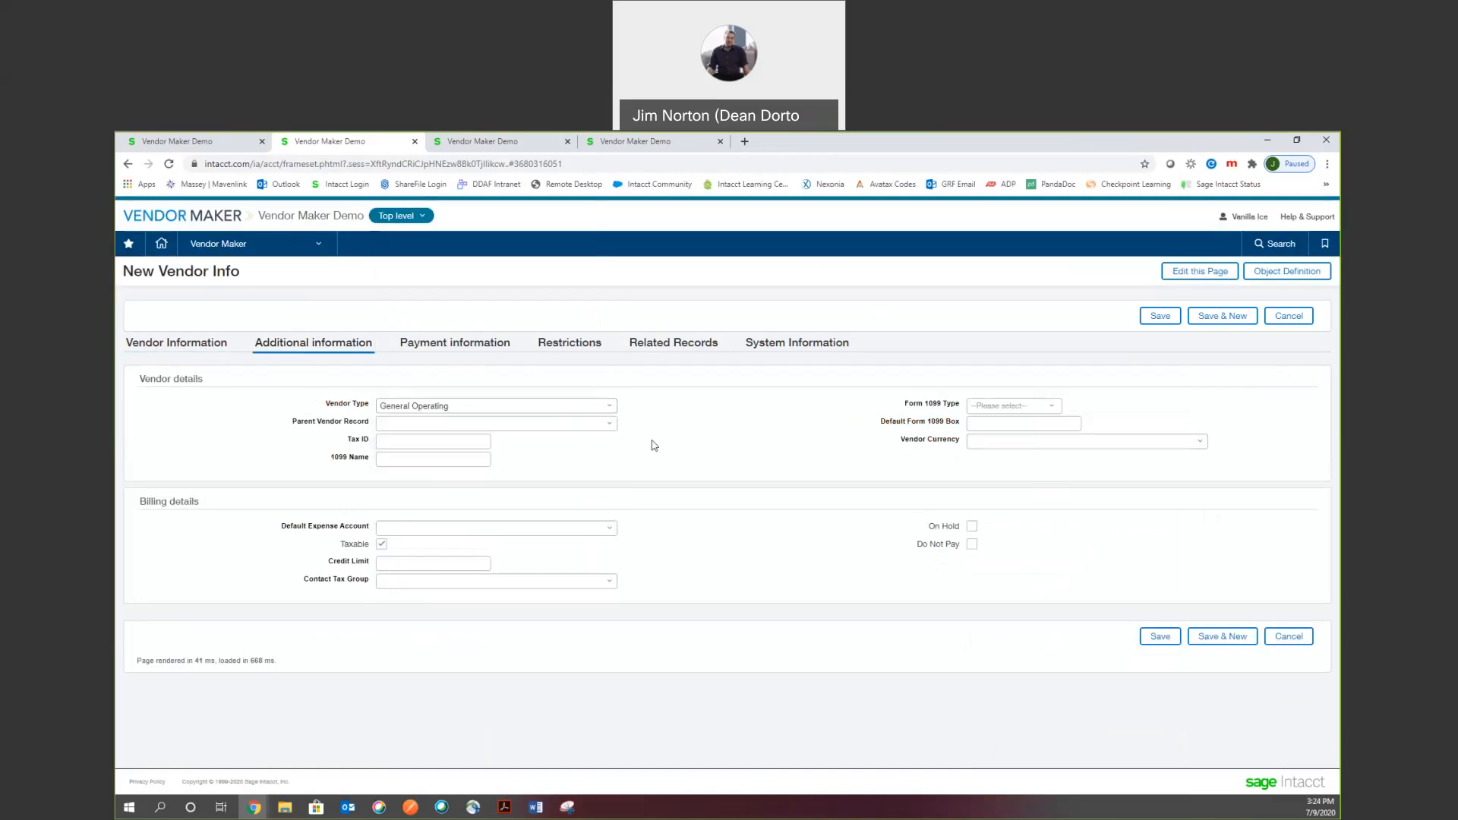
click(1201, 443)
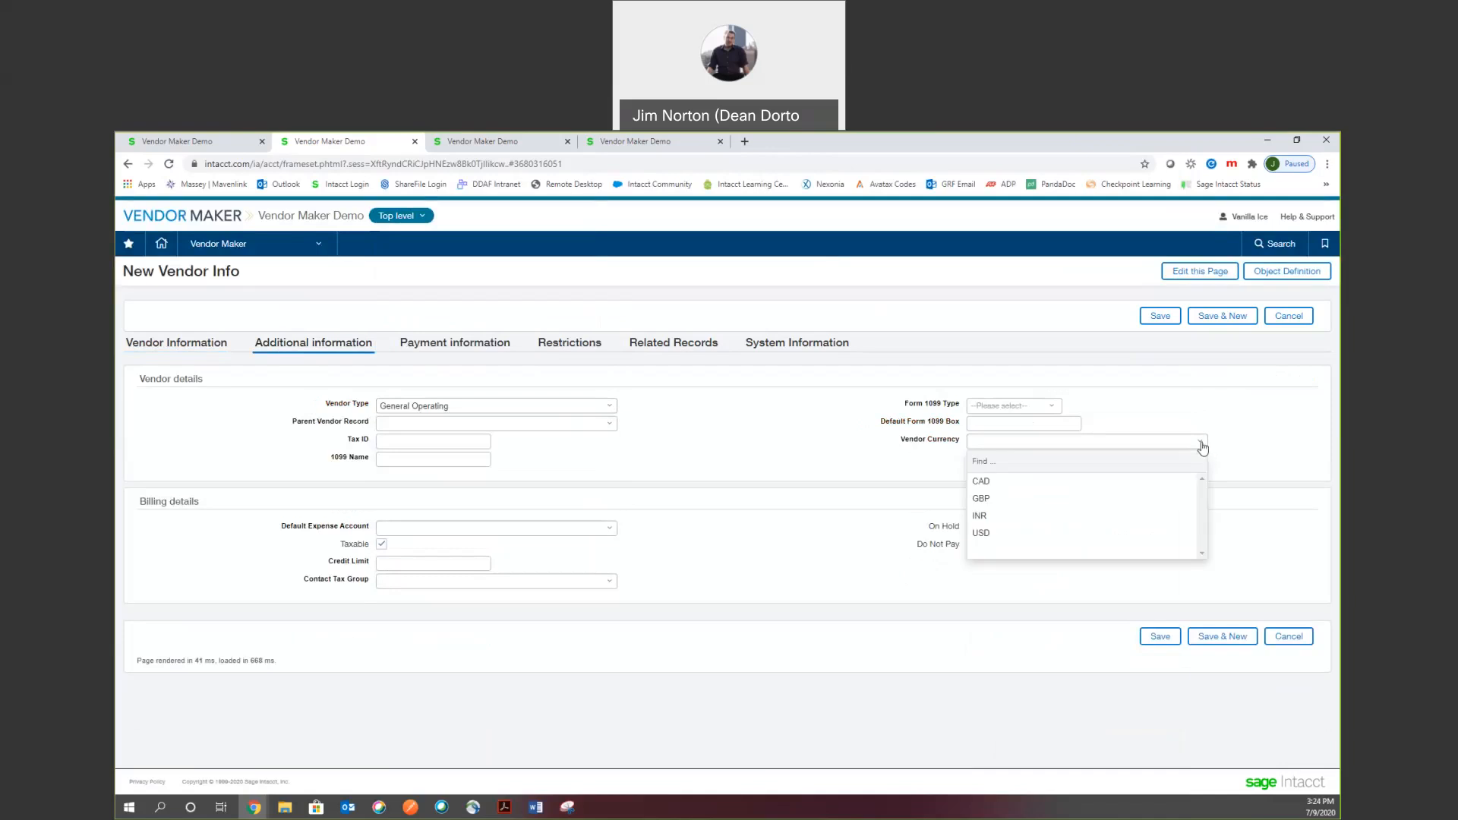
click(994, 533)
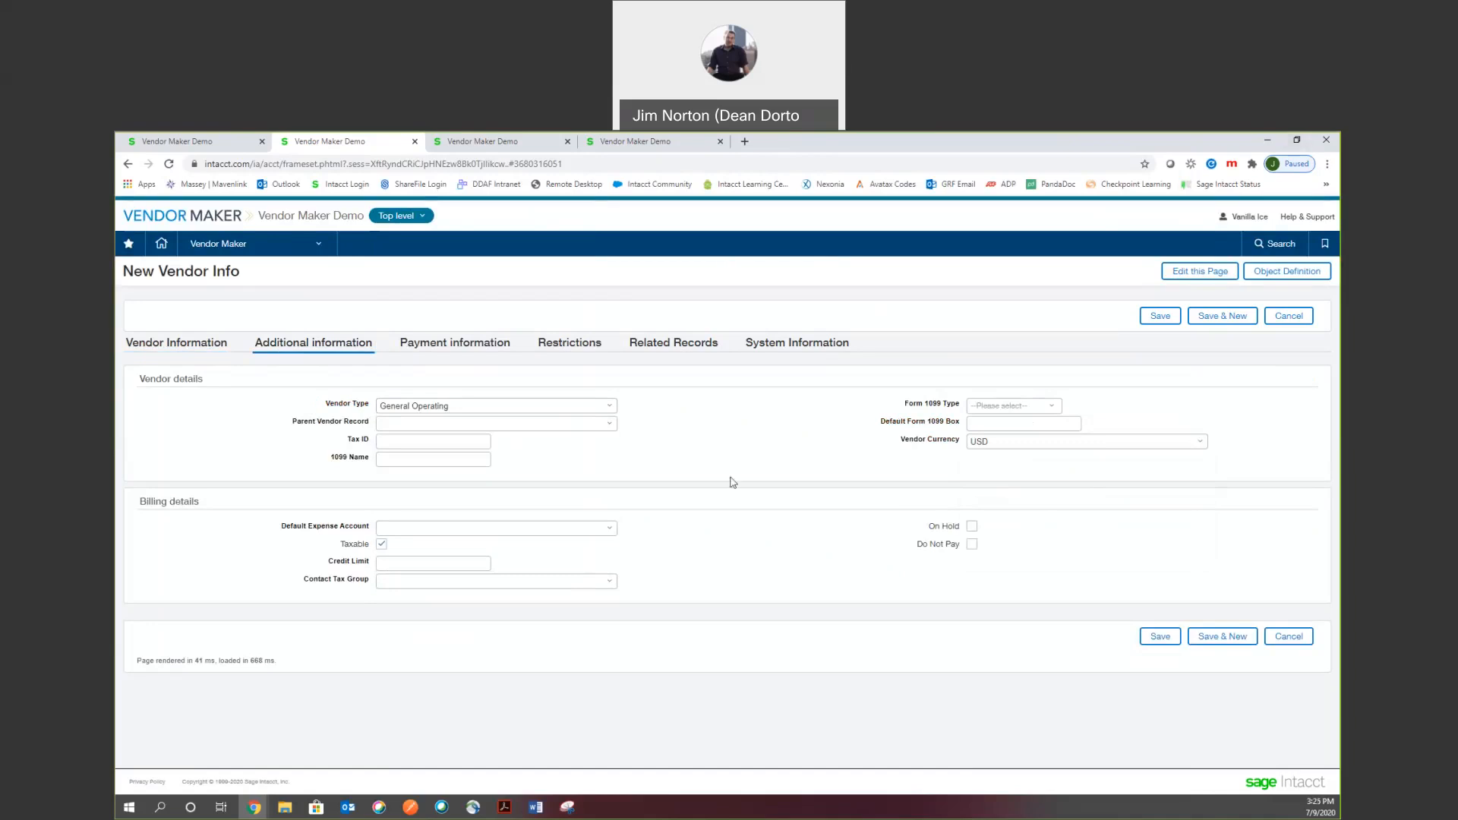
click(609, 527)
scroll(529, 621, down, 1)
click(486, 668)
Set preferred payment method EFT and term Net 30, check Restrictions, then return to Vendor Information.
click(447, 346)
click(362, 407)
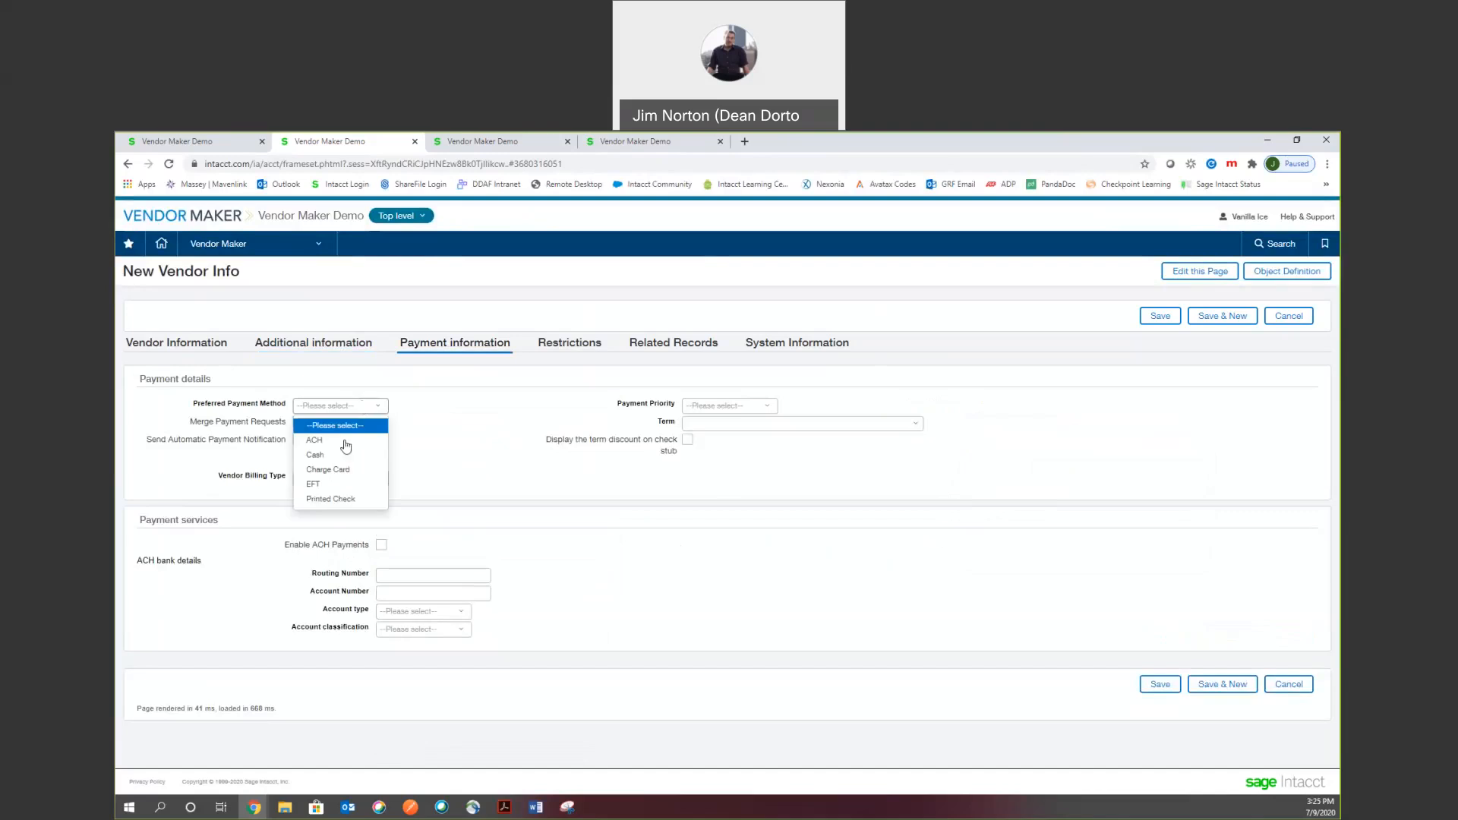
click(312, 485)
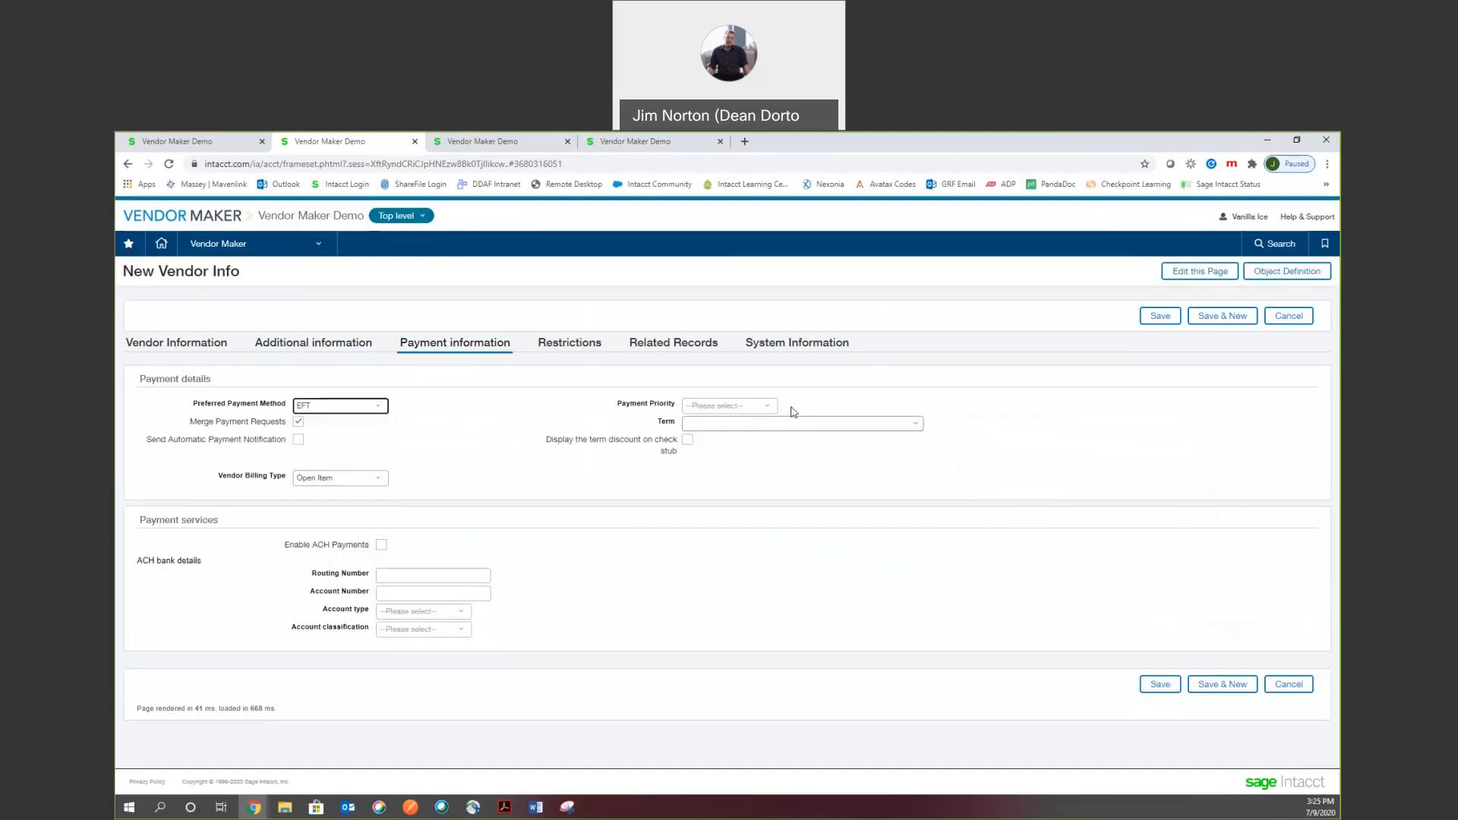
click(917, 425)
click(729, 486)
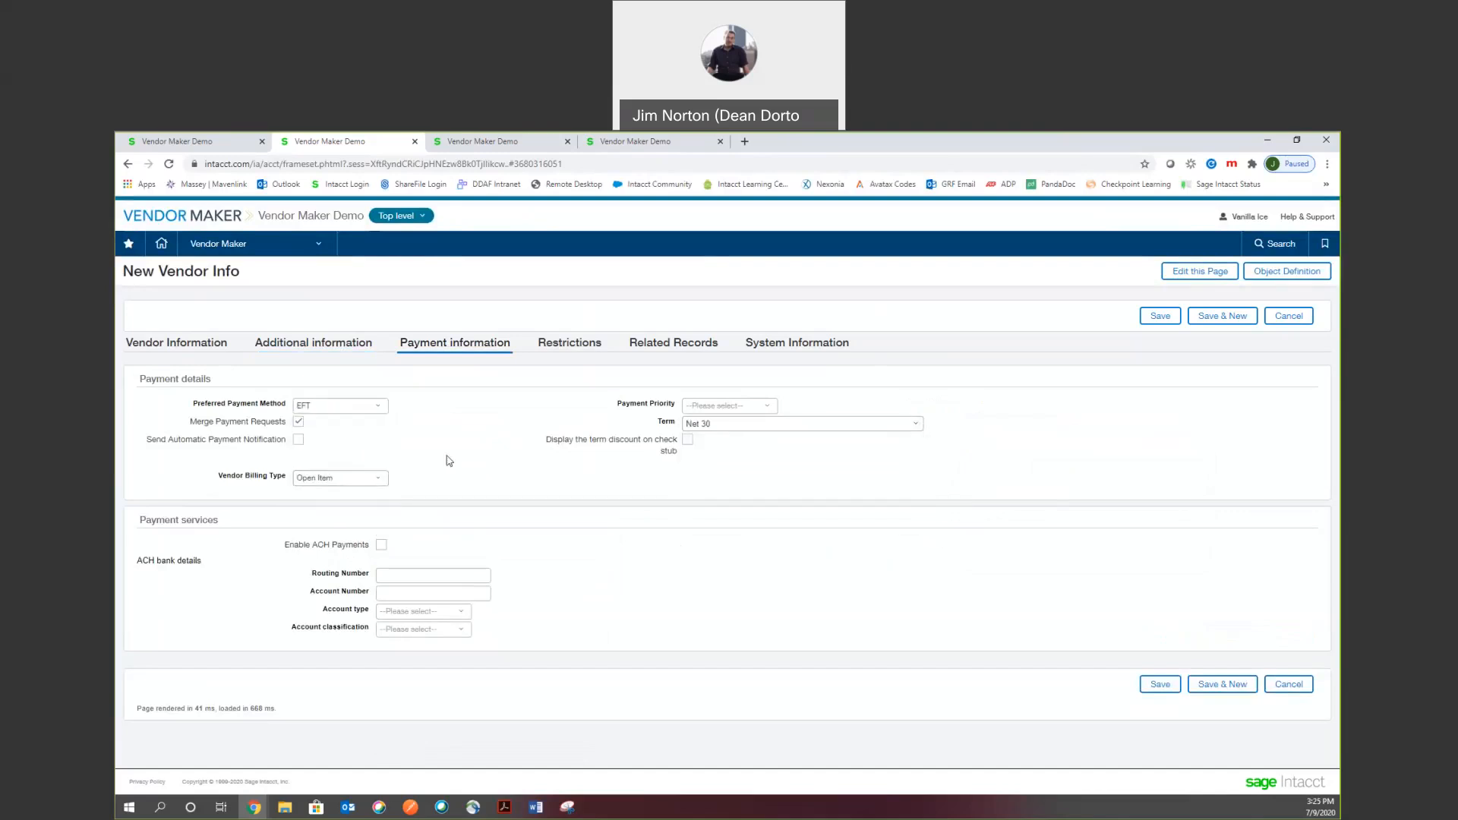
click(561, 346)
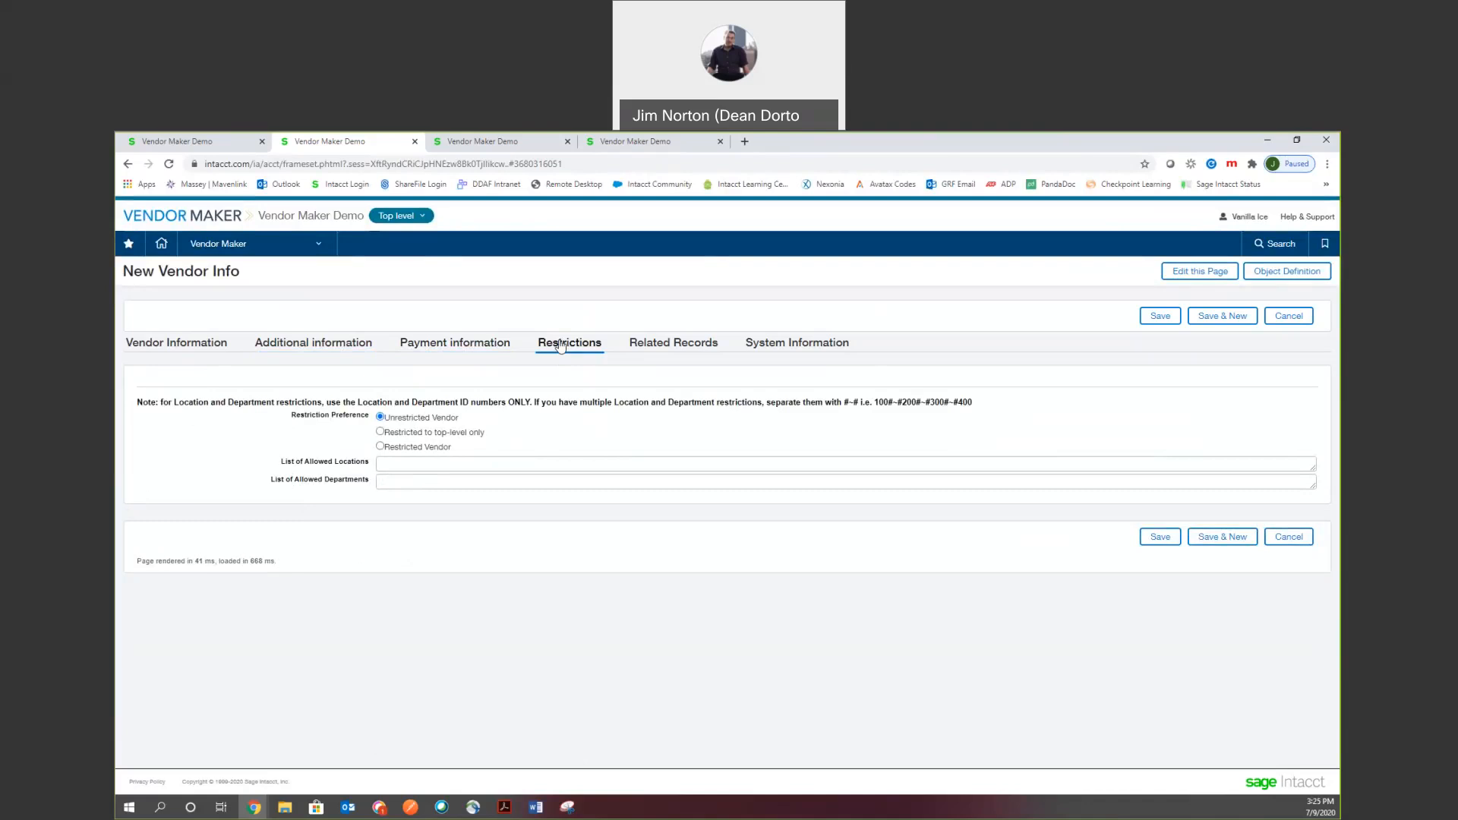
click(176, 343)
Save the form, creating vendor V-00003 with workflow status Submitted.
click(1160, 316)
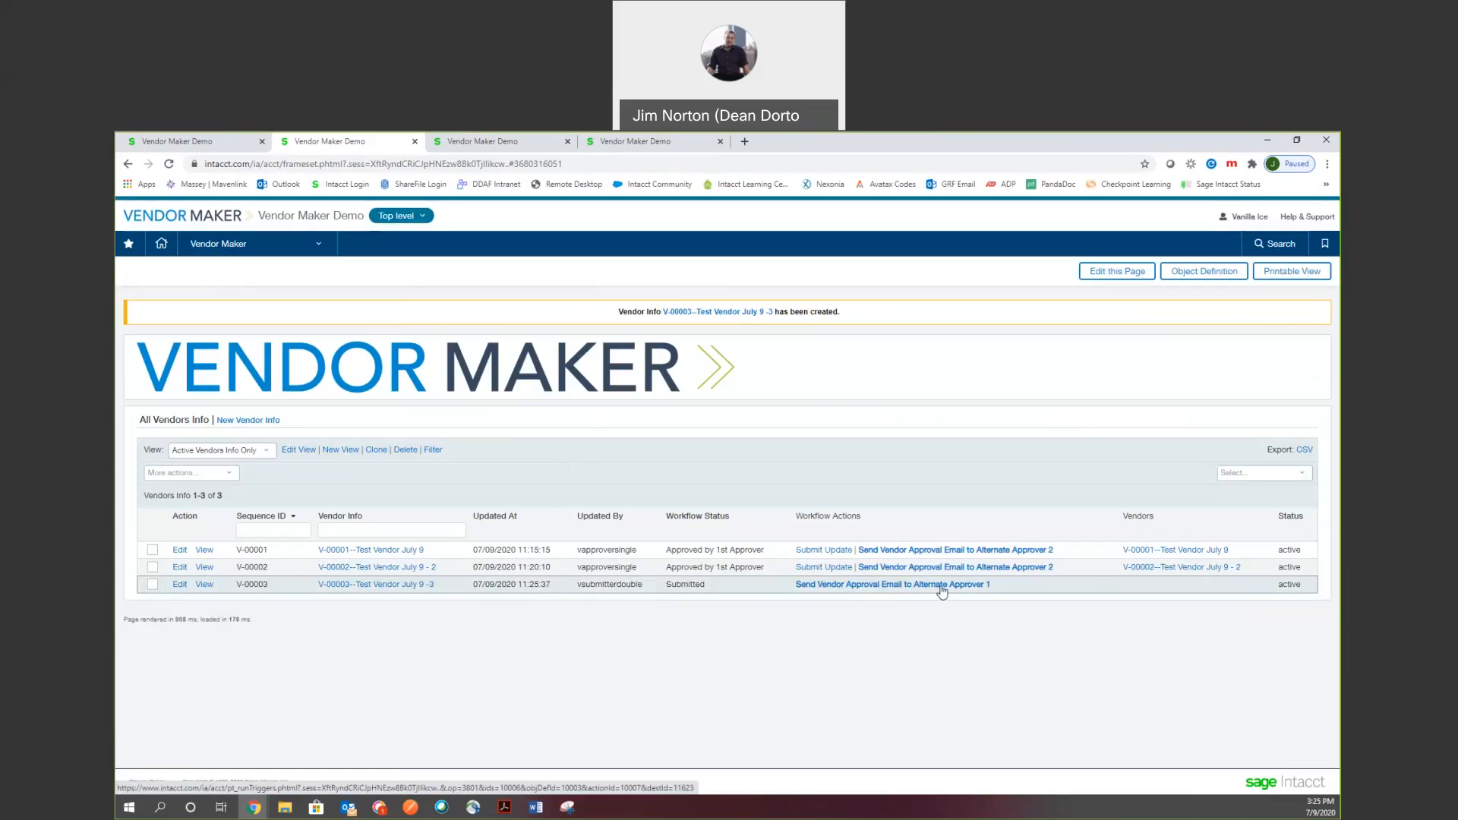
Switch to the other user's session and bring up Vendor Maker's All Vendors Info list.
click(486, 140)
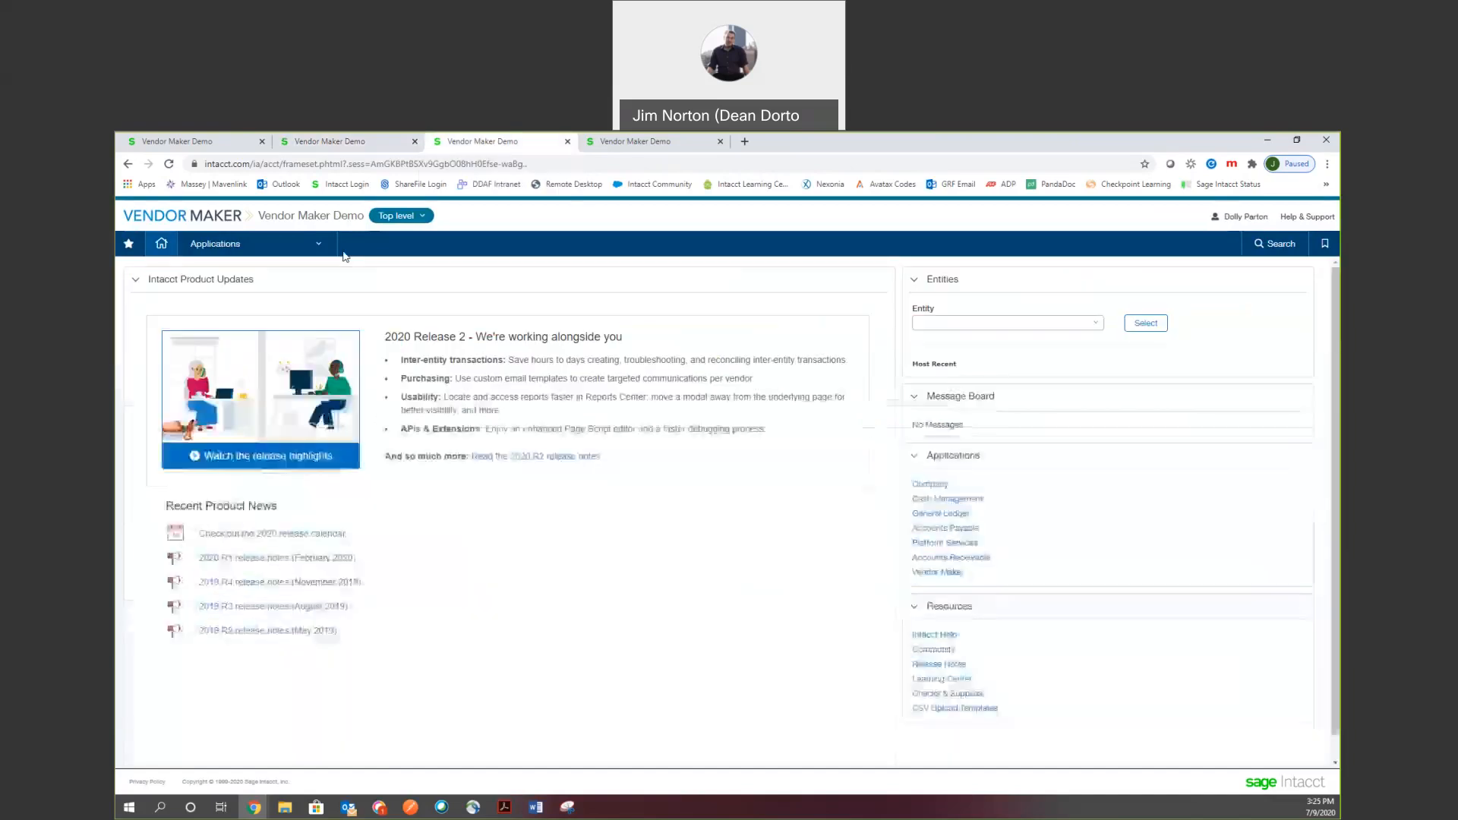
click(284, 249)
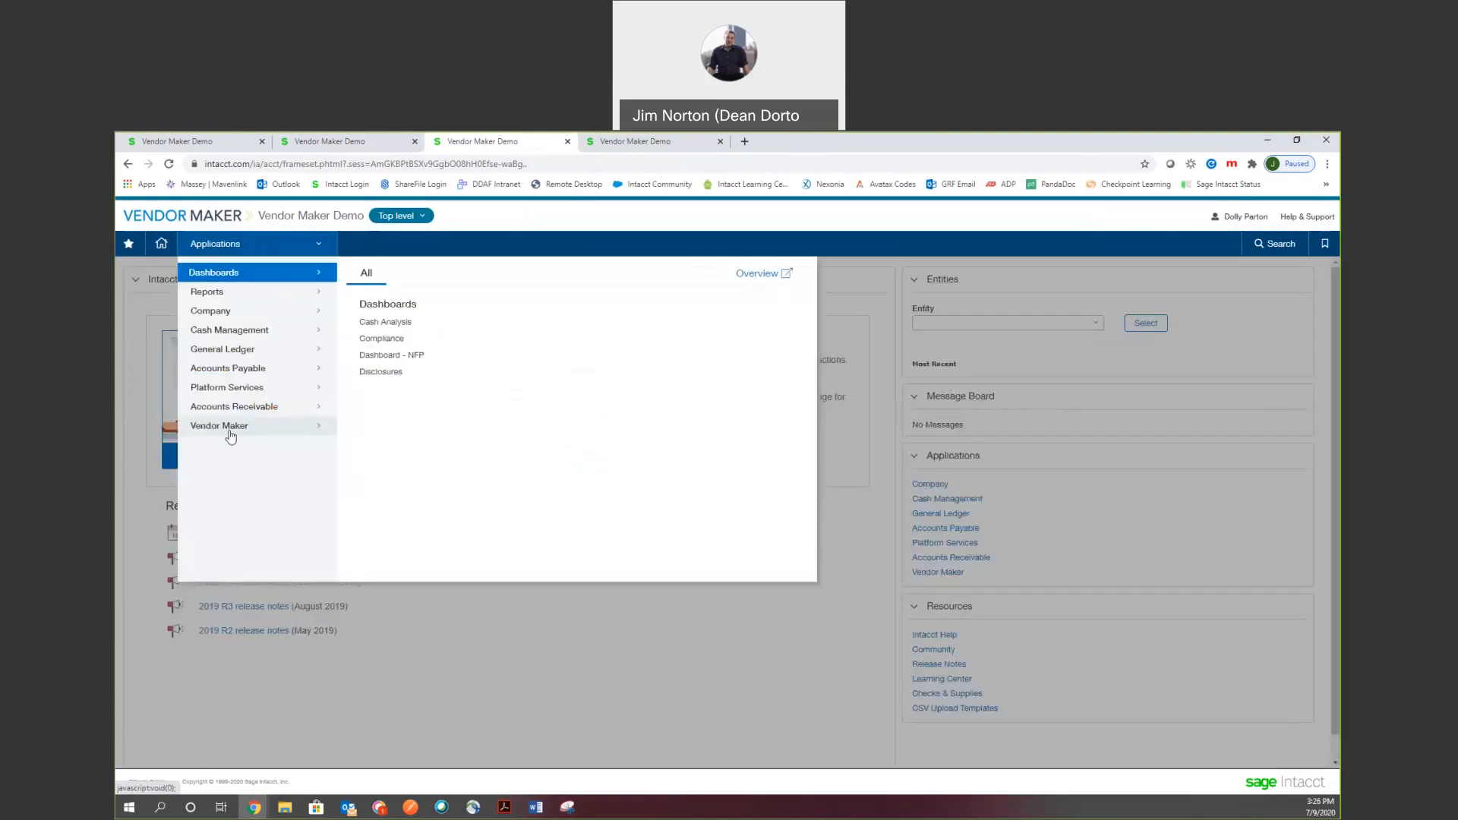
click(230, 429)
click(380, 322)
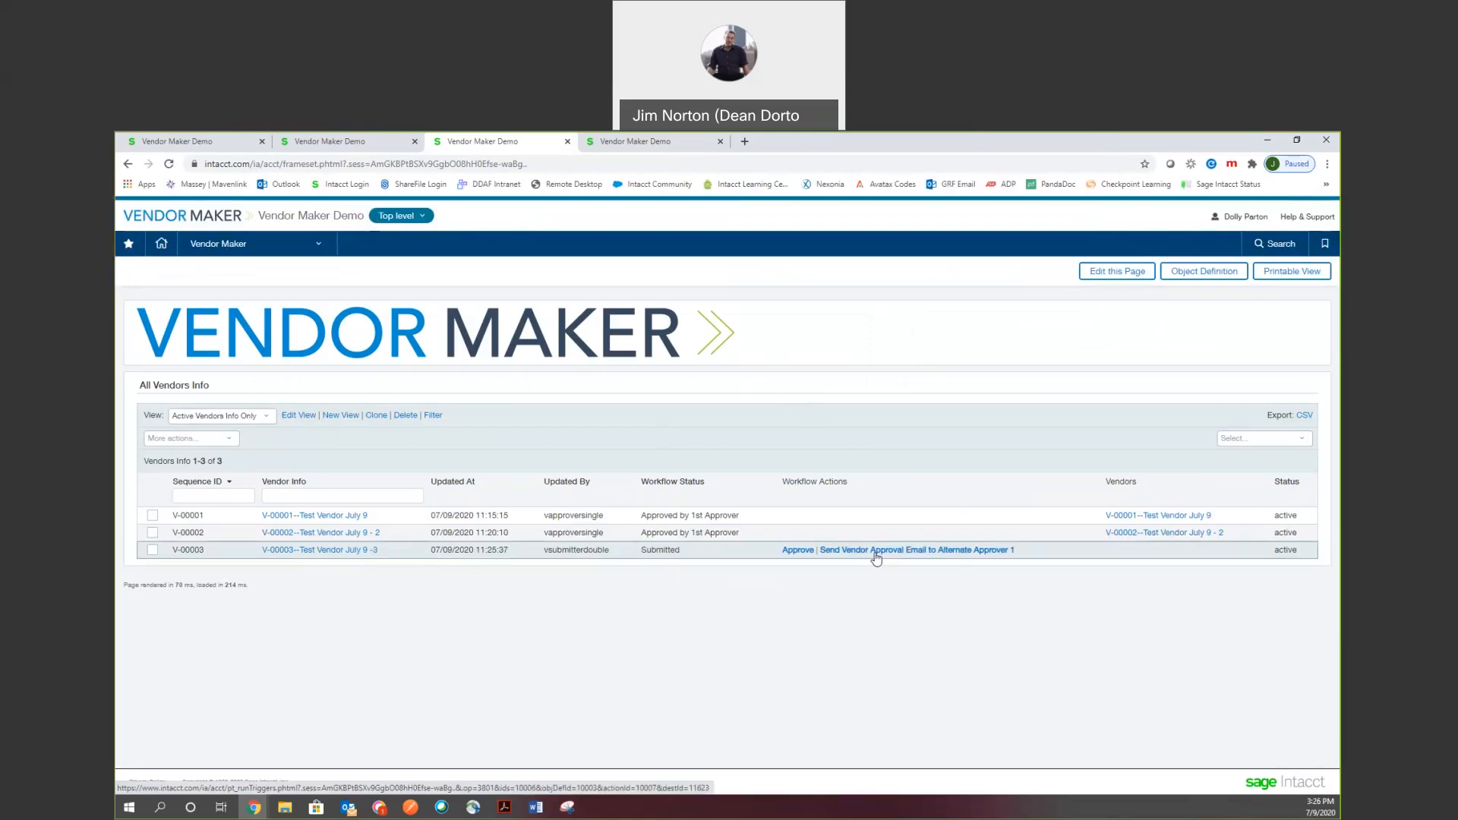
Open V-00003 and review its Additional, Payment, Restrictions, Related Records and System Information tabs.
click(325, 554)
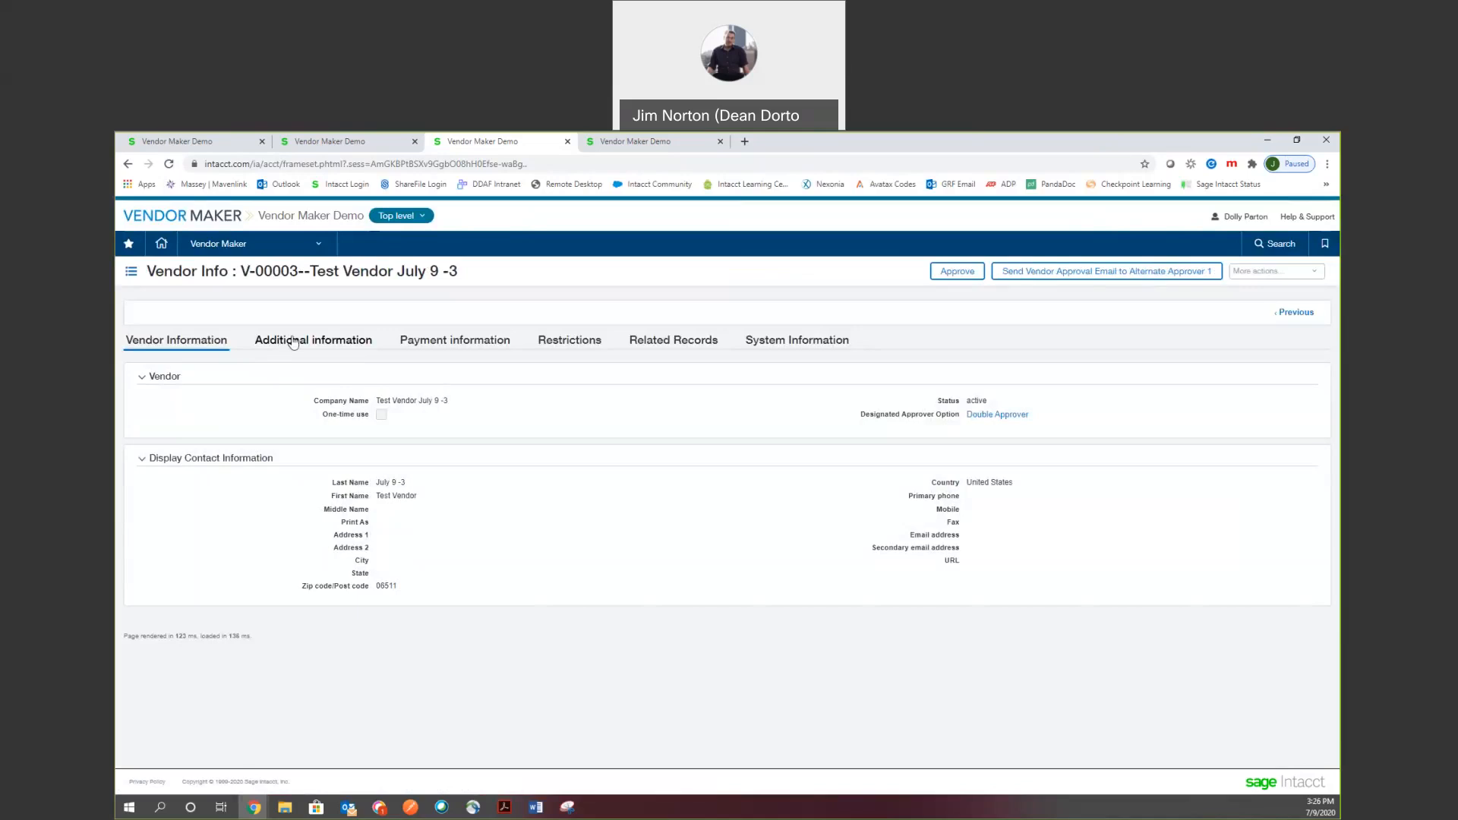
click(293, 343)
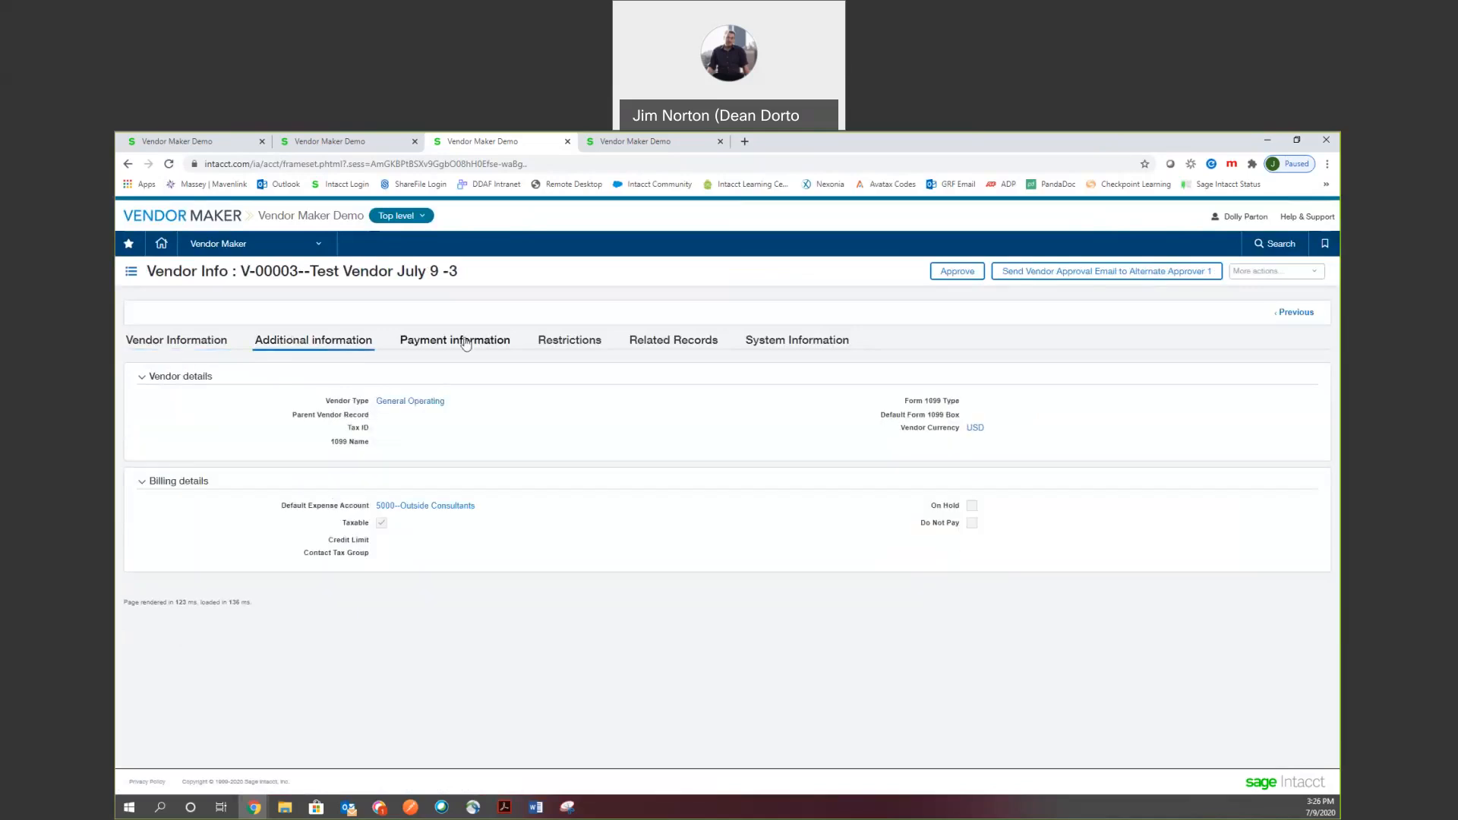
click(466, 343)
click(581, 341)
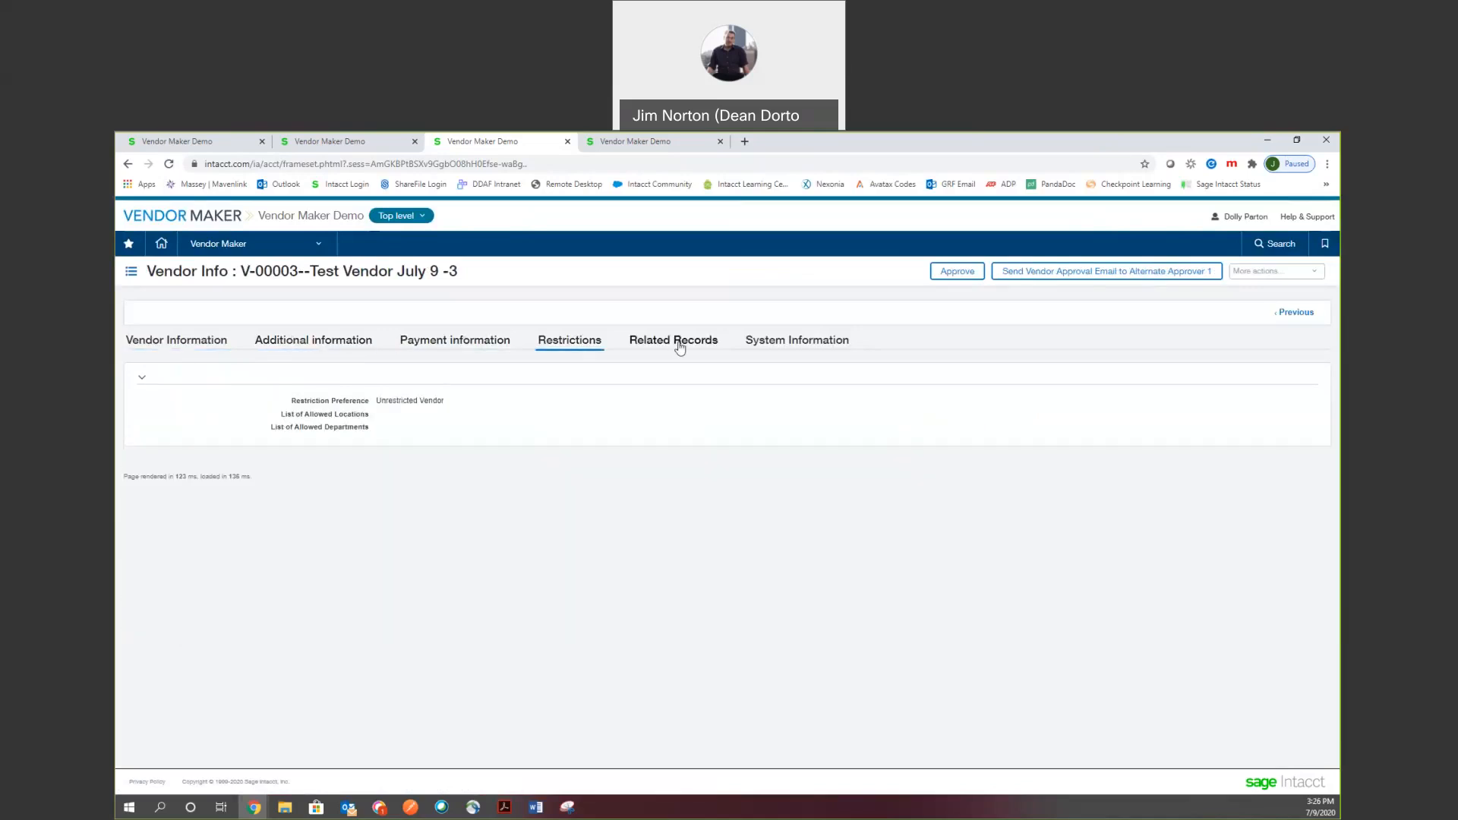
click(680, 346)
click(793, 344)
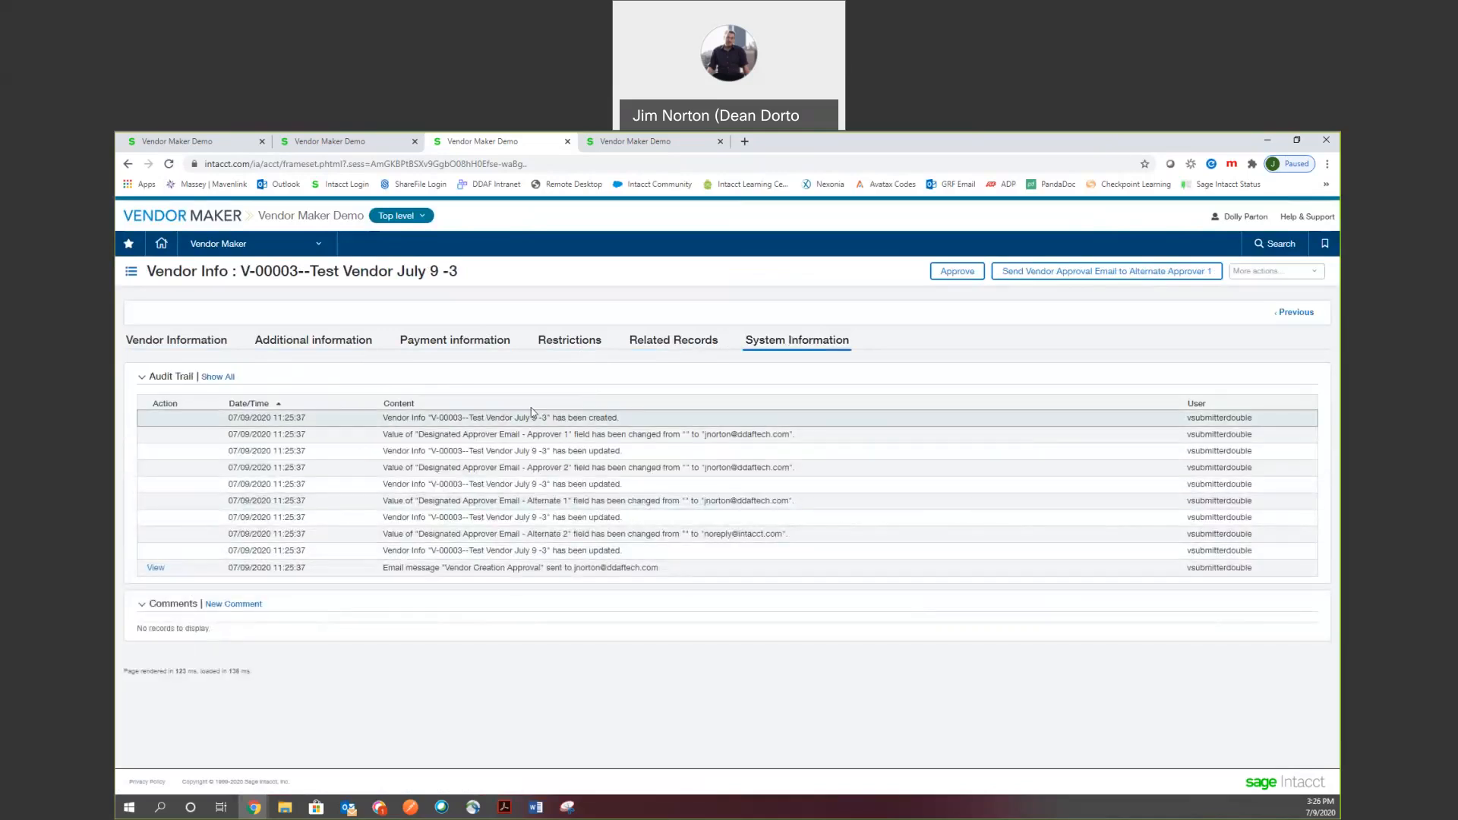
click(205, 346)
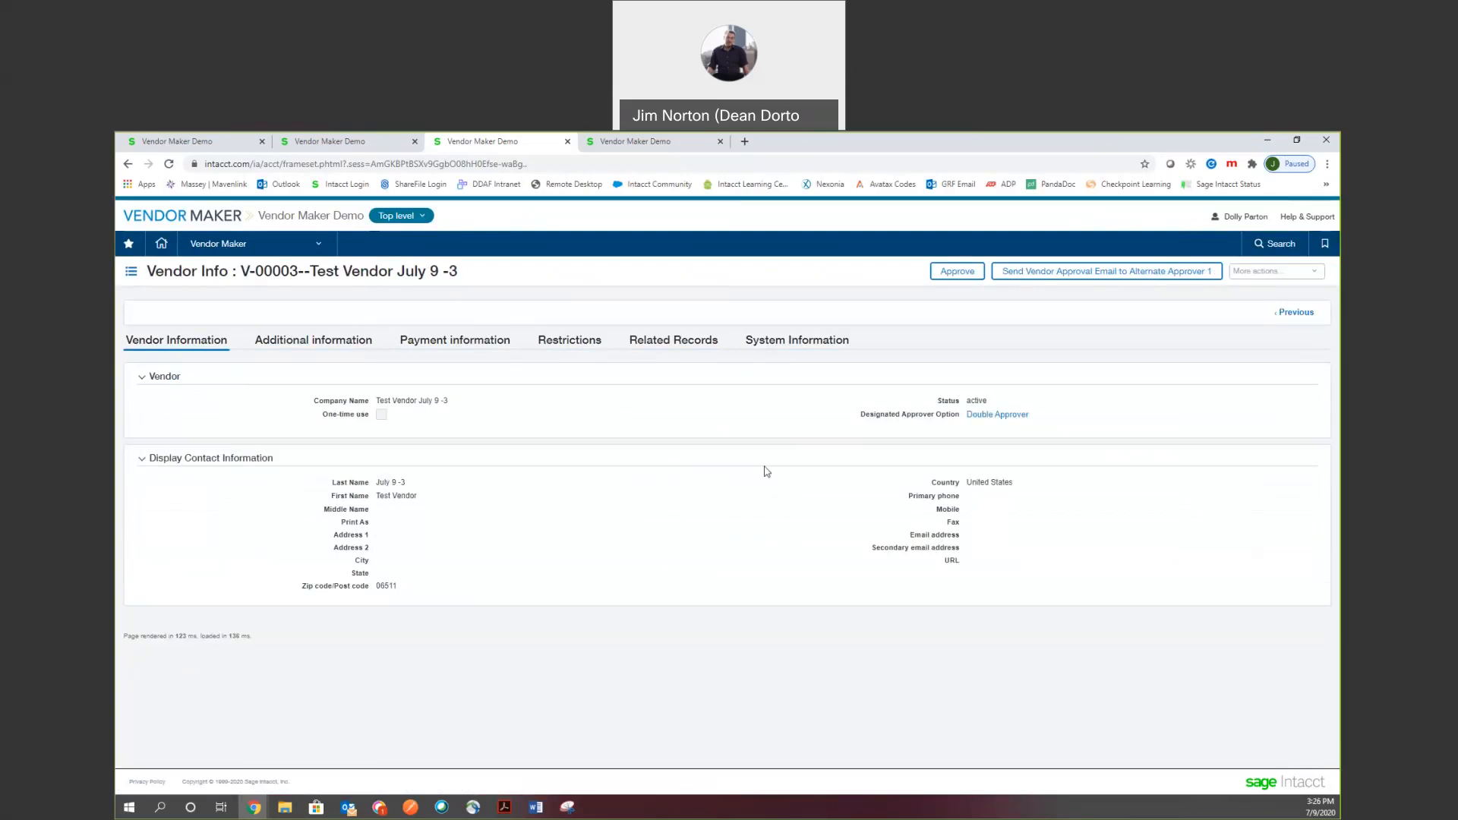
Approve V-00003 with comment 'Reviewed and looks ok', then go back to the Vendors Info list.
click(948, 280)
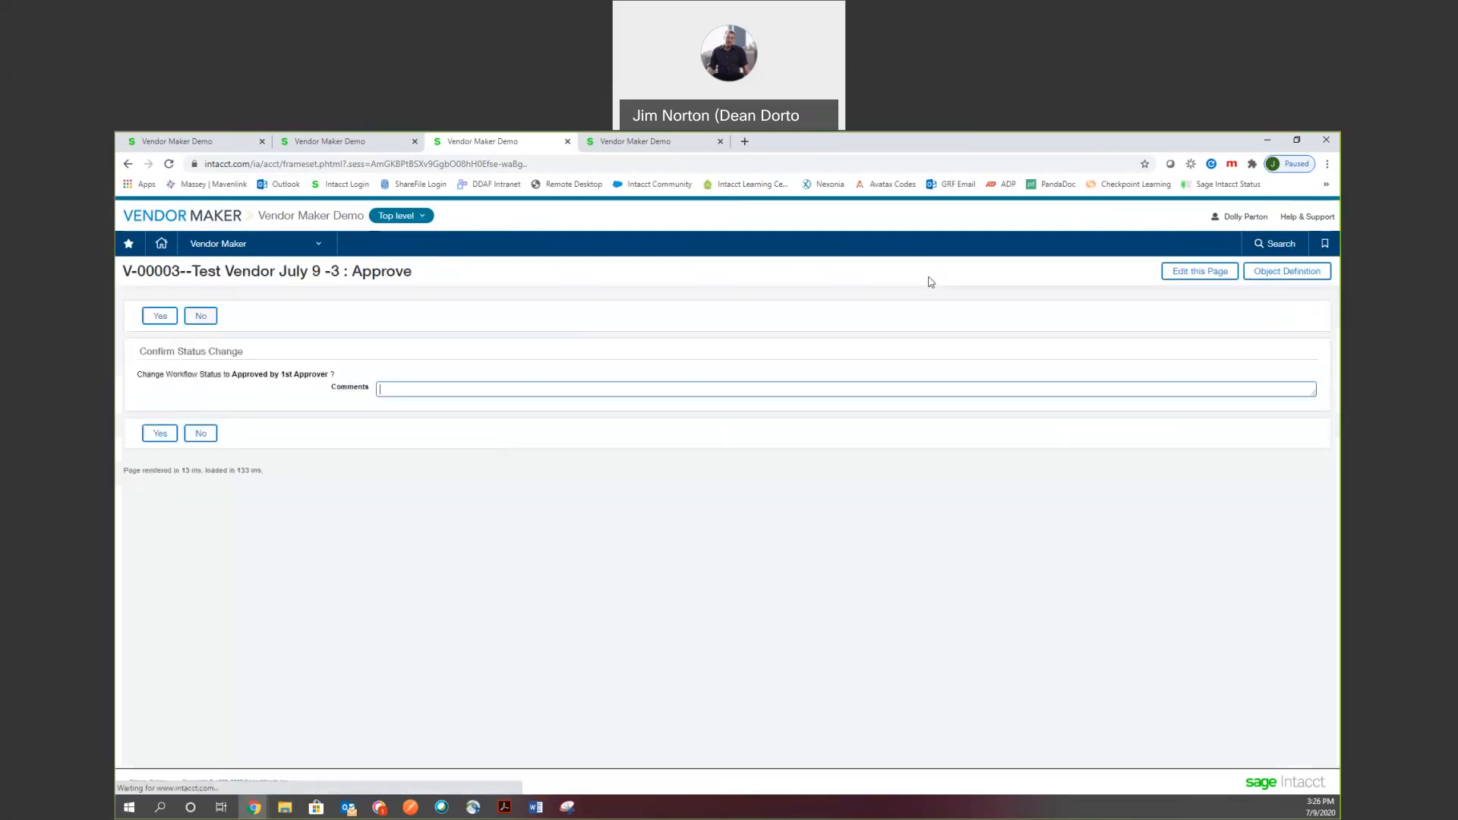
text(Reviewed and looks ok)
click(159, 432)
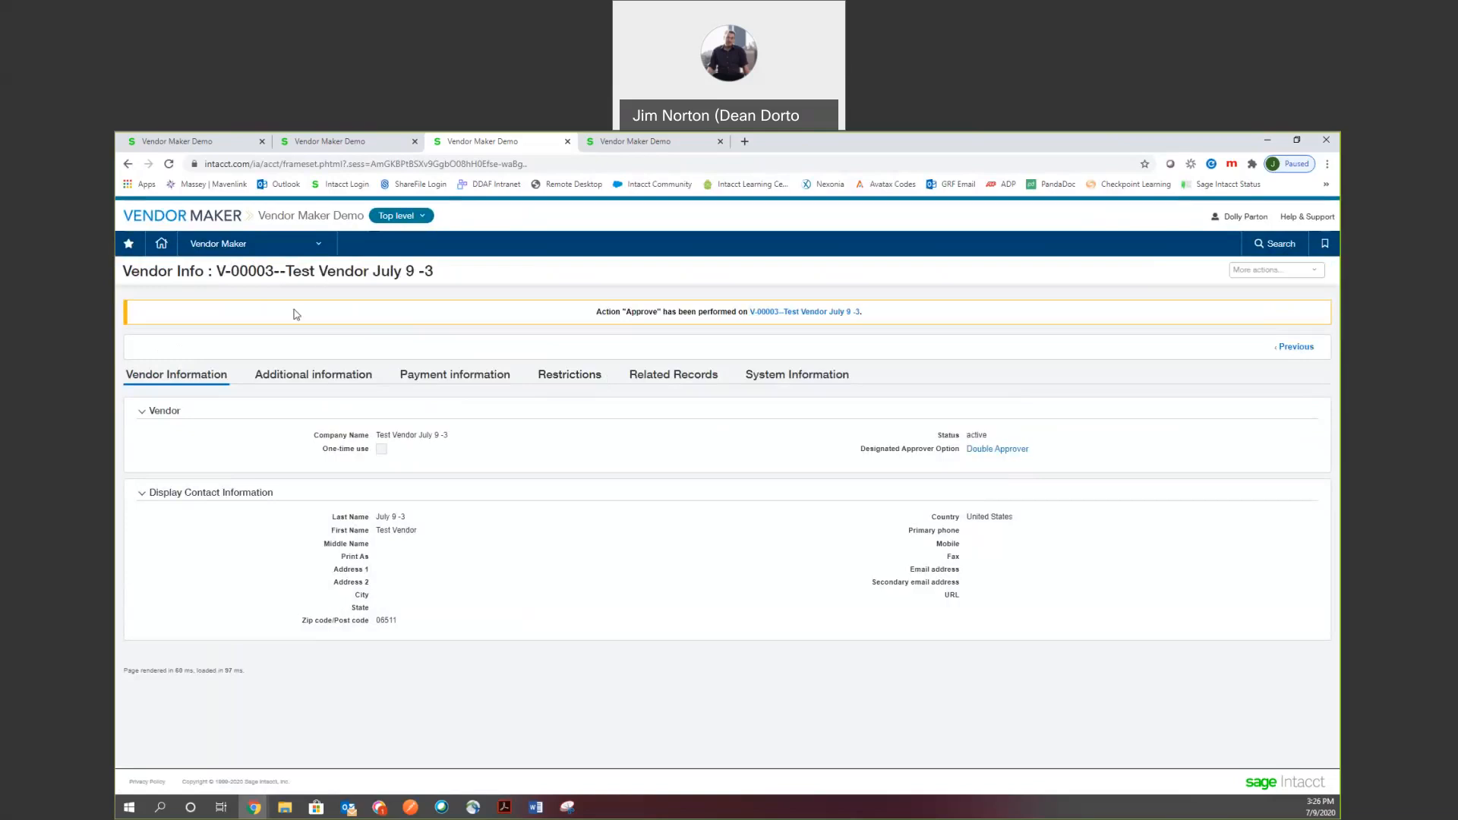
click(289, 244)
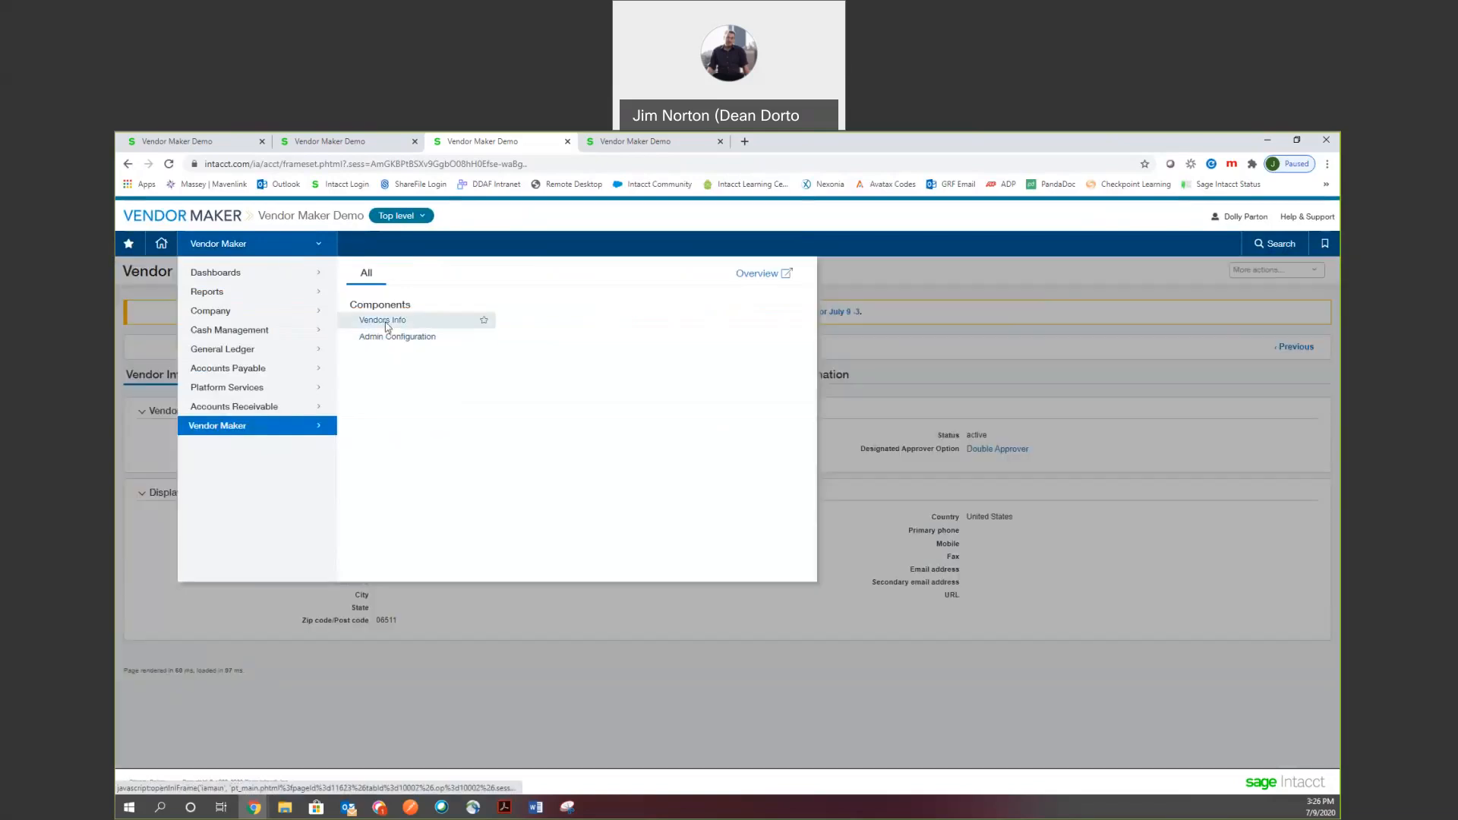
click(384, 320)
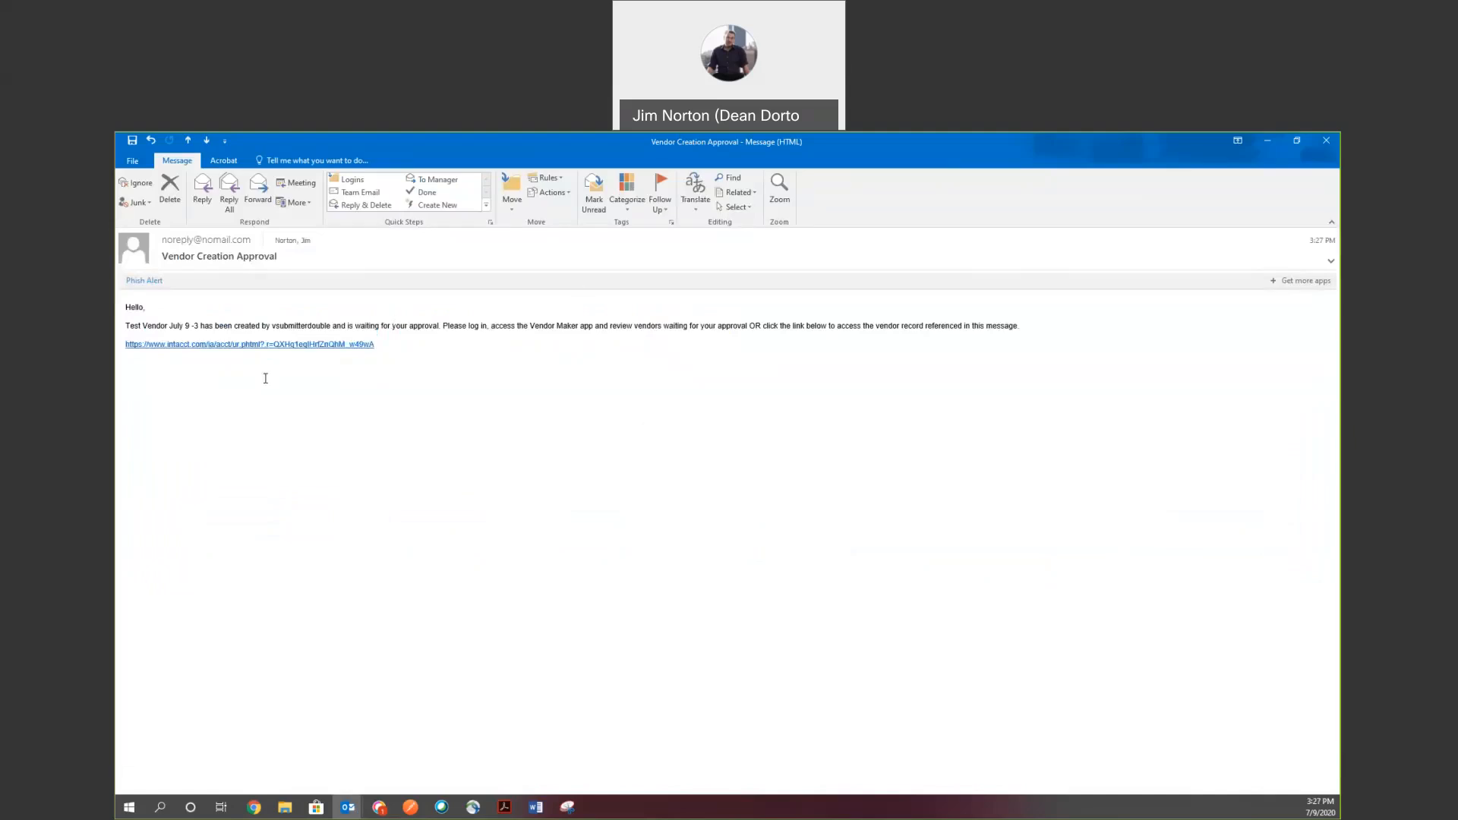
Close the approval email and, in the second approver's tab, bring up the Vendor Maker vendor list.
click(1329, 146)
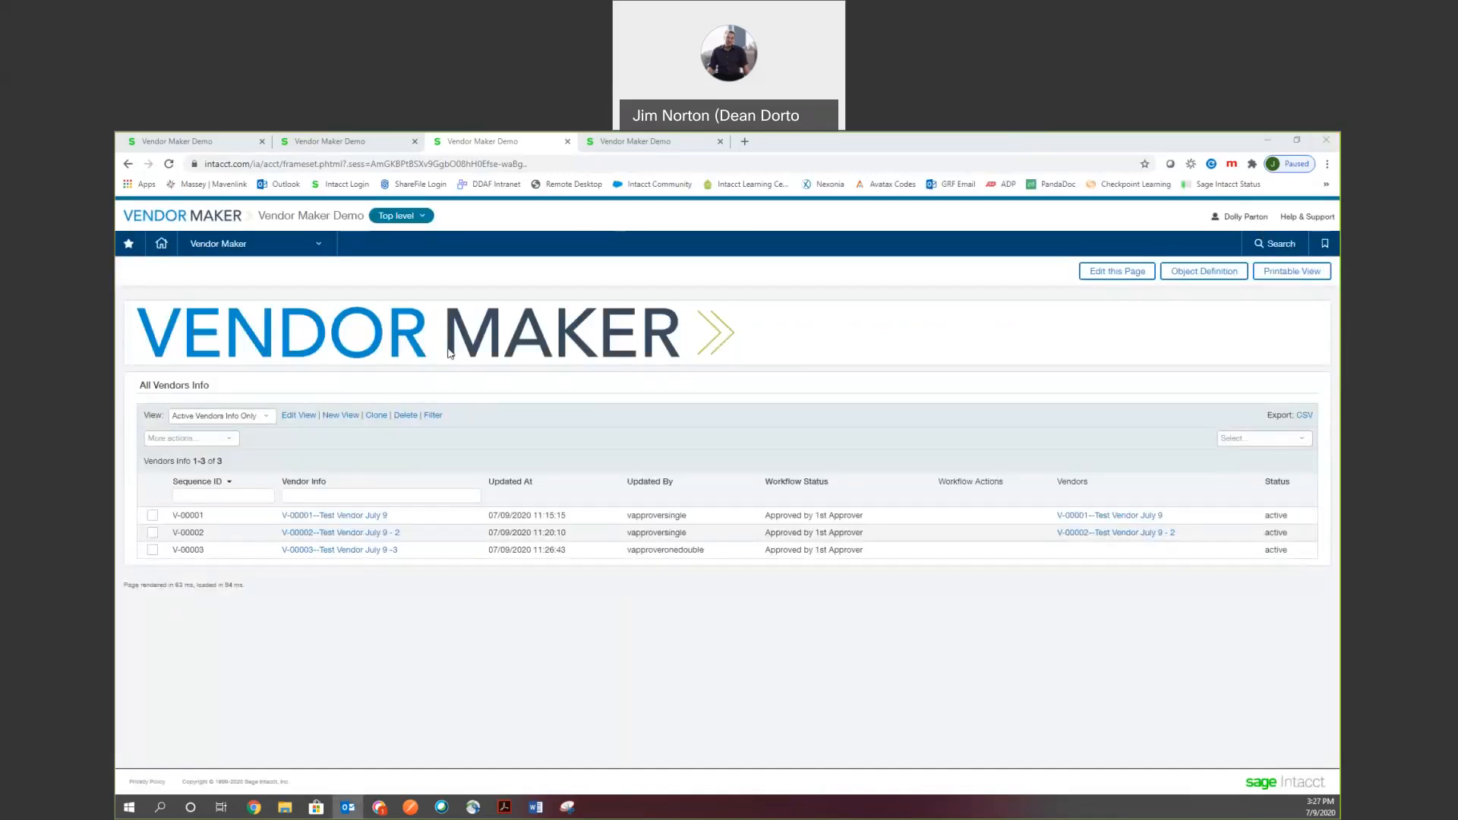
click(659, 141)
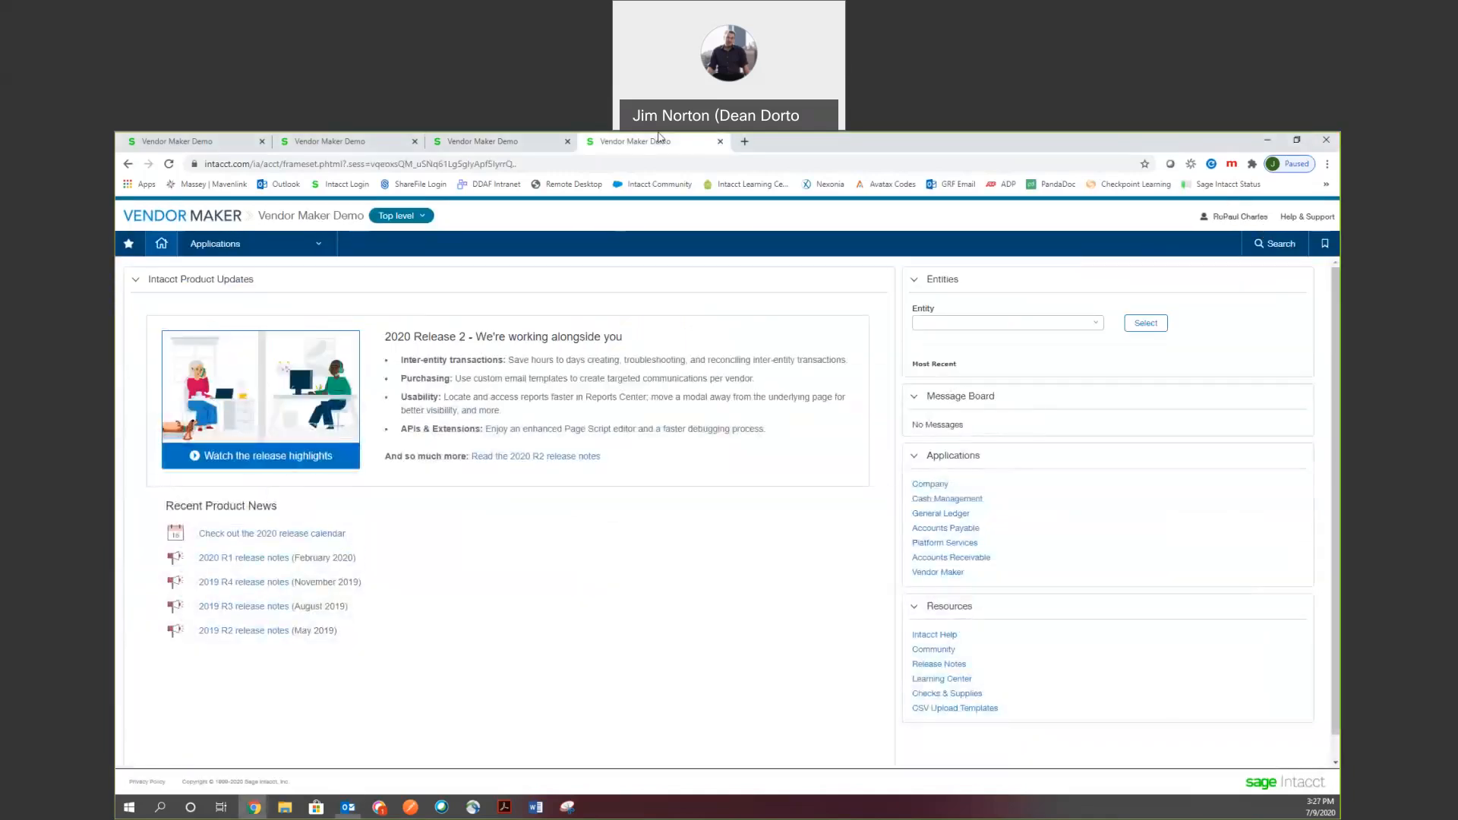
click(317, 243)
mouse_move(244, 426)
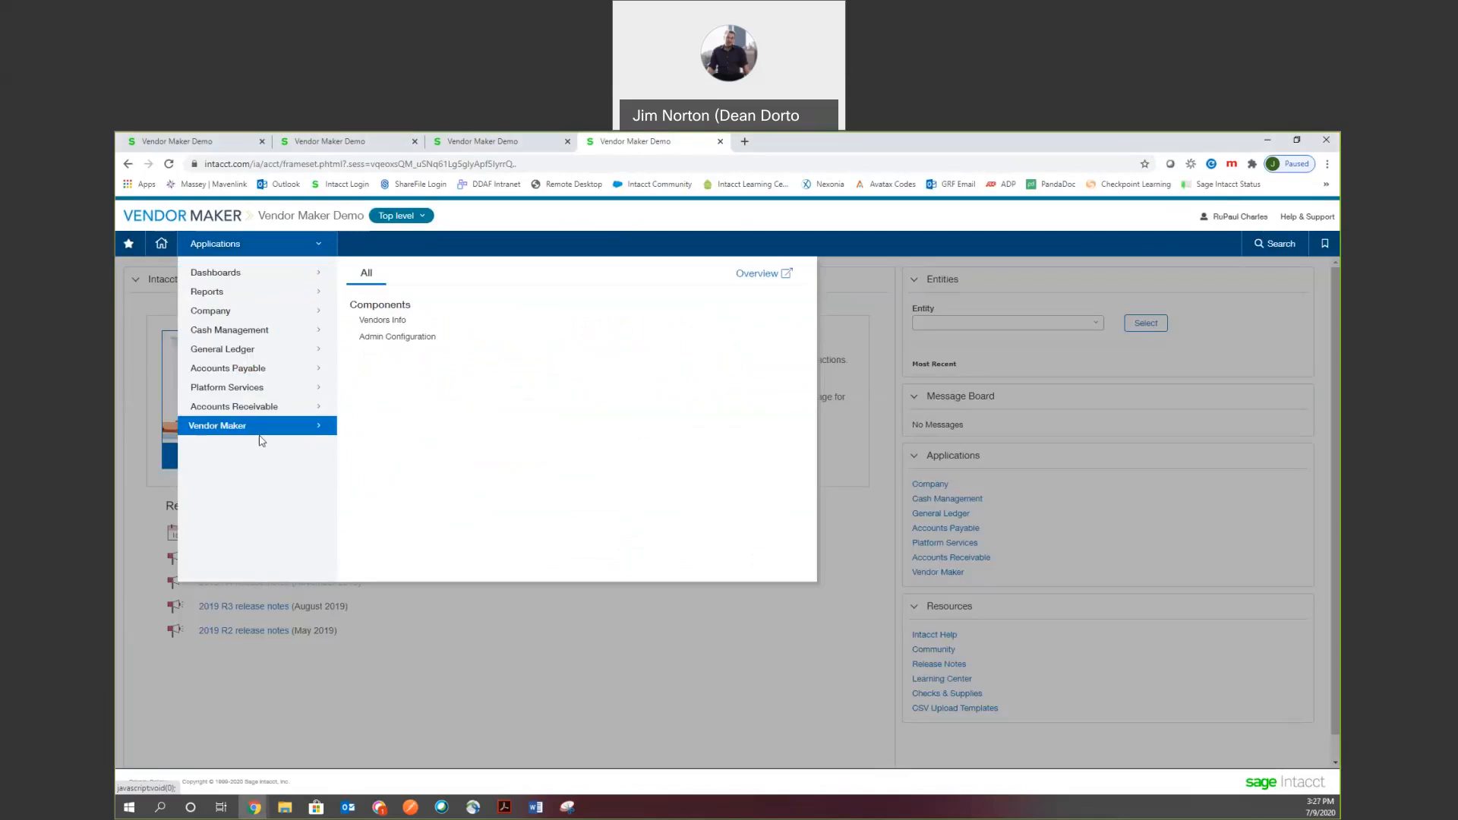
click(400, 322)
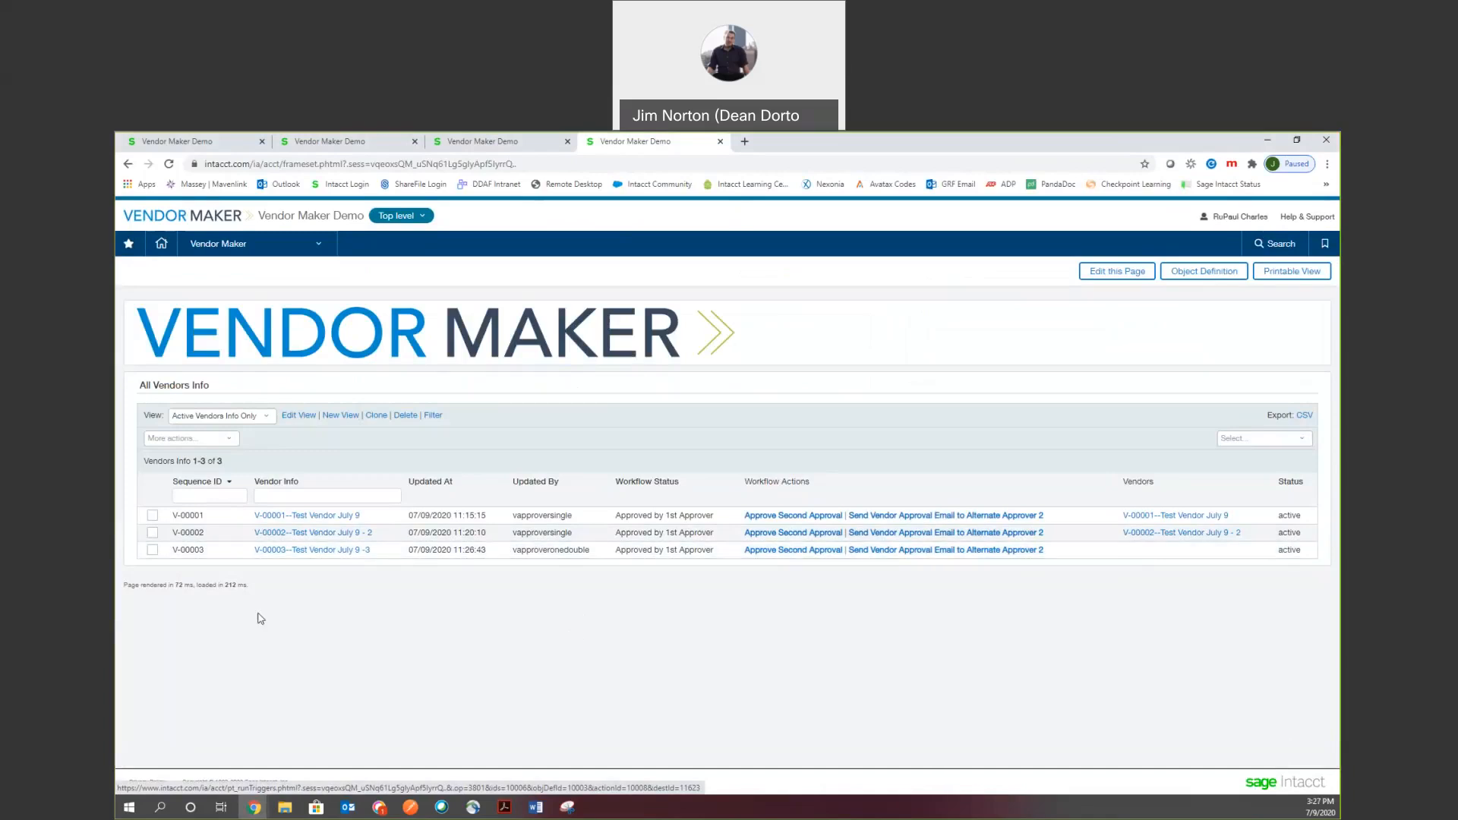
Open V-00003, check its Additional and Payment tabs, and confirm Approve Second Approval.
click(313, 552)
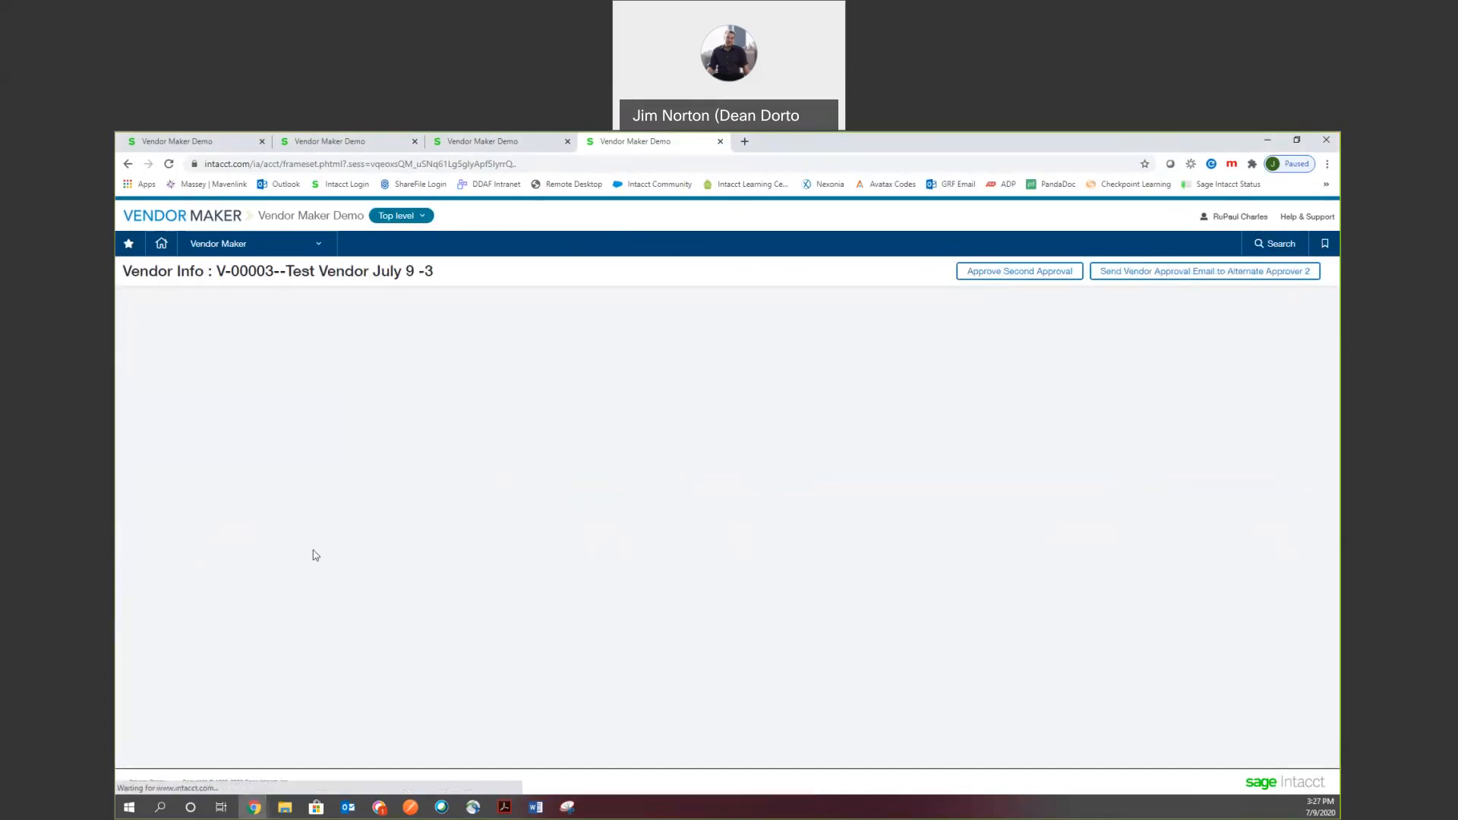
click(315, 341)
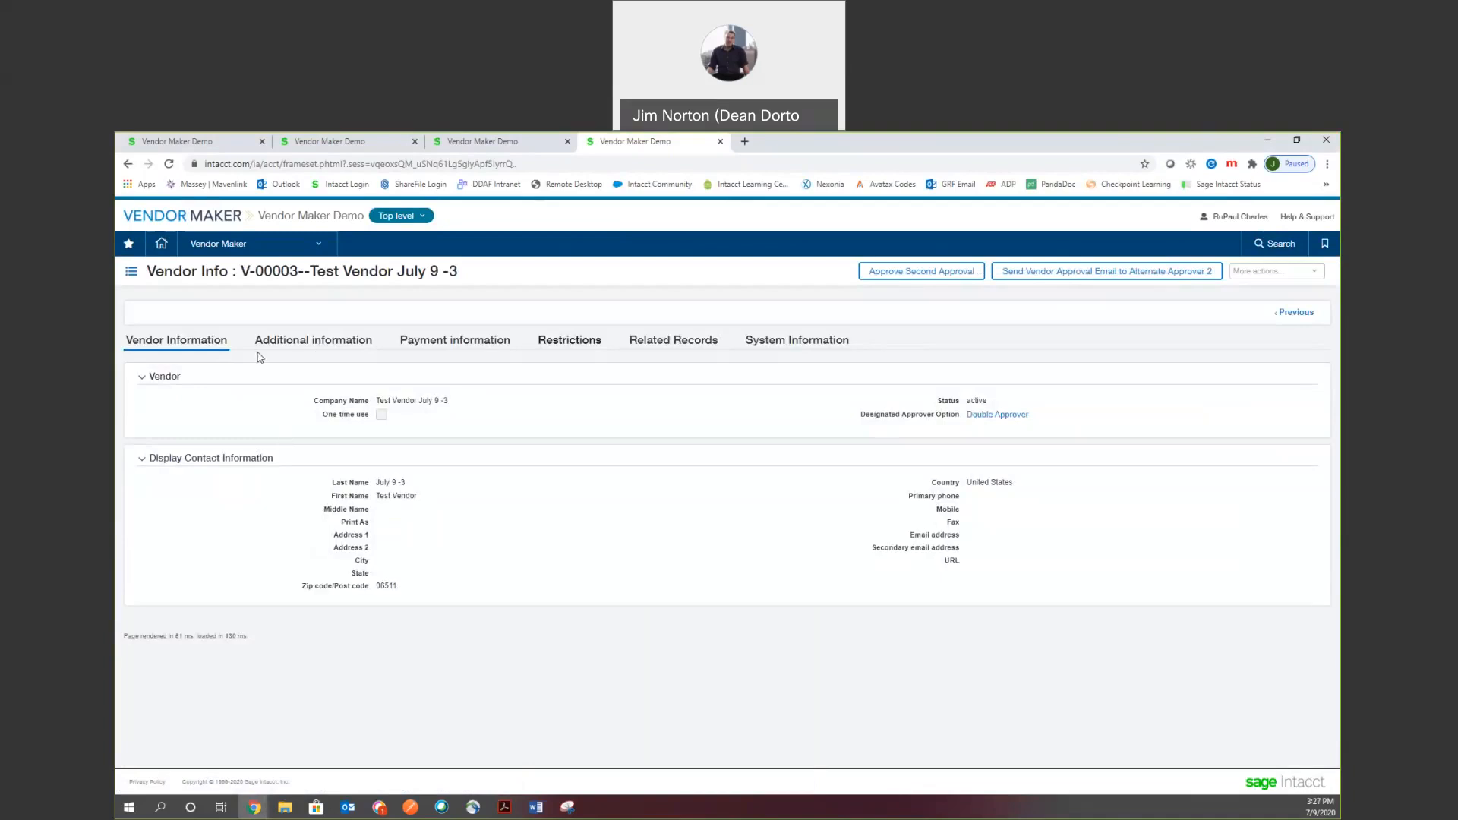
click(434, 345)
click(137, 341)
click(898, 277)
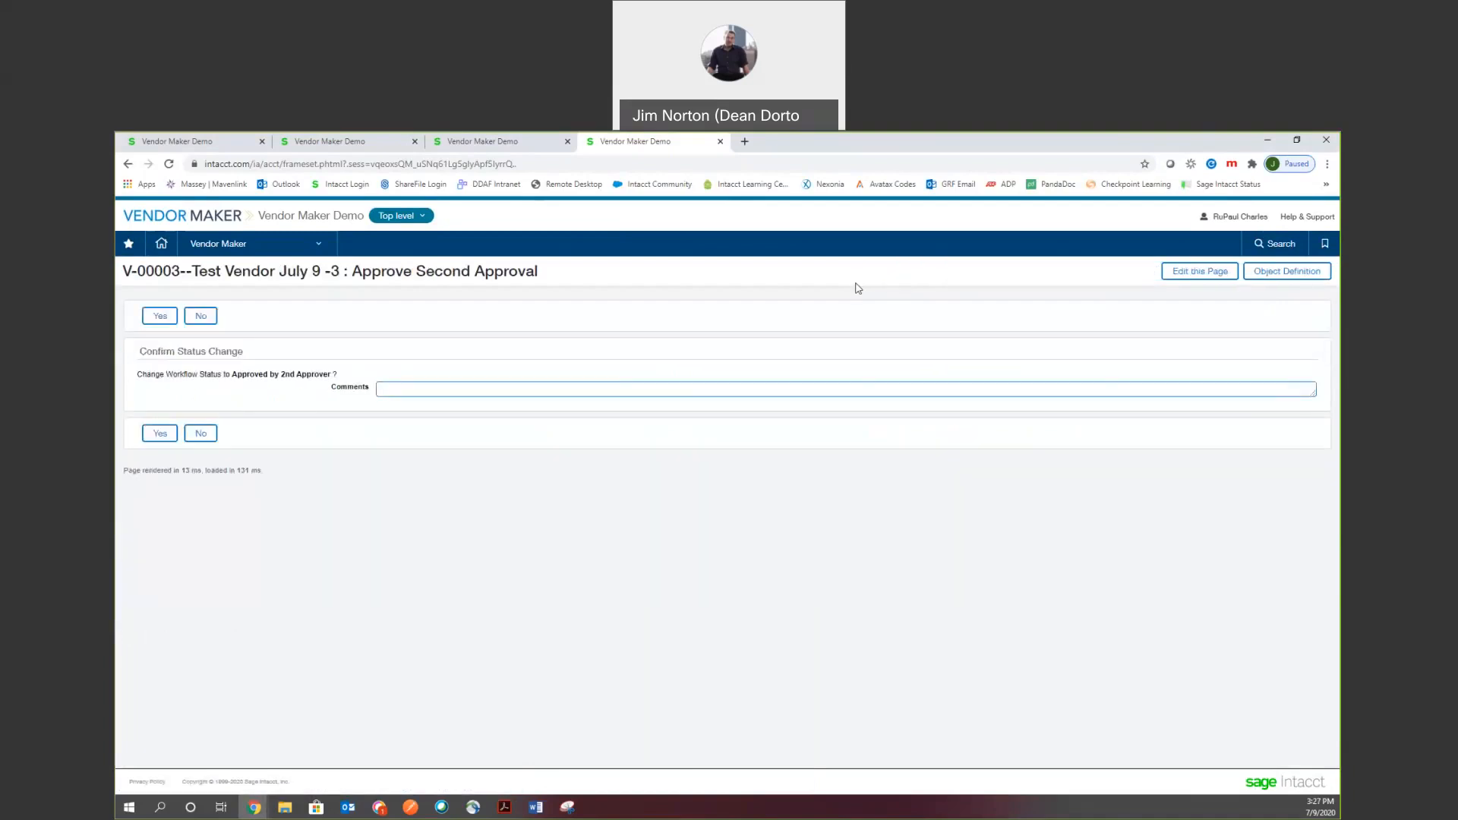
click(159, 433)
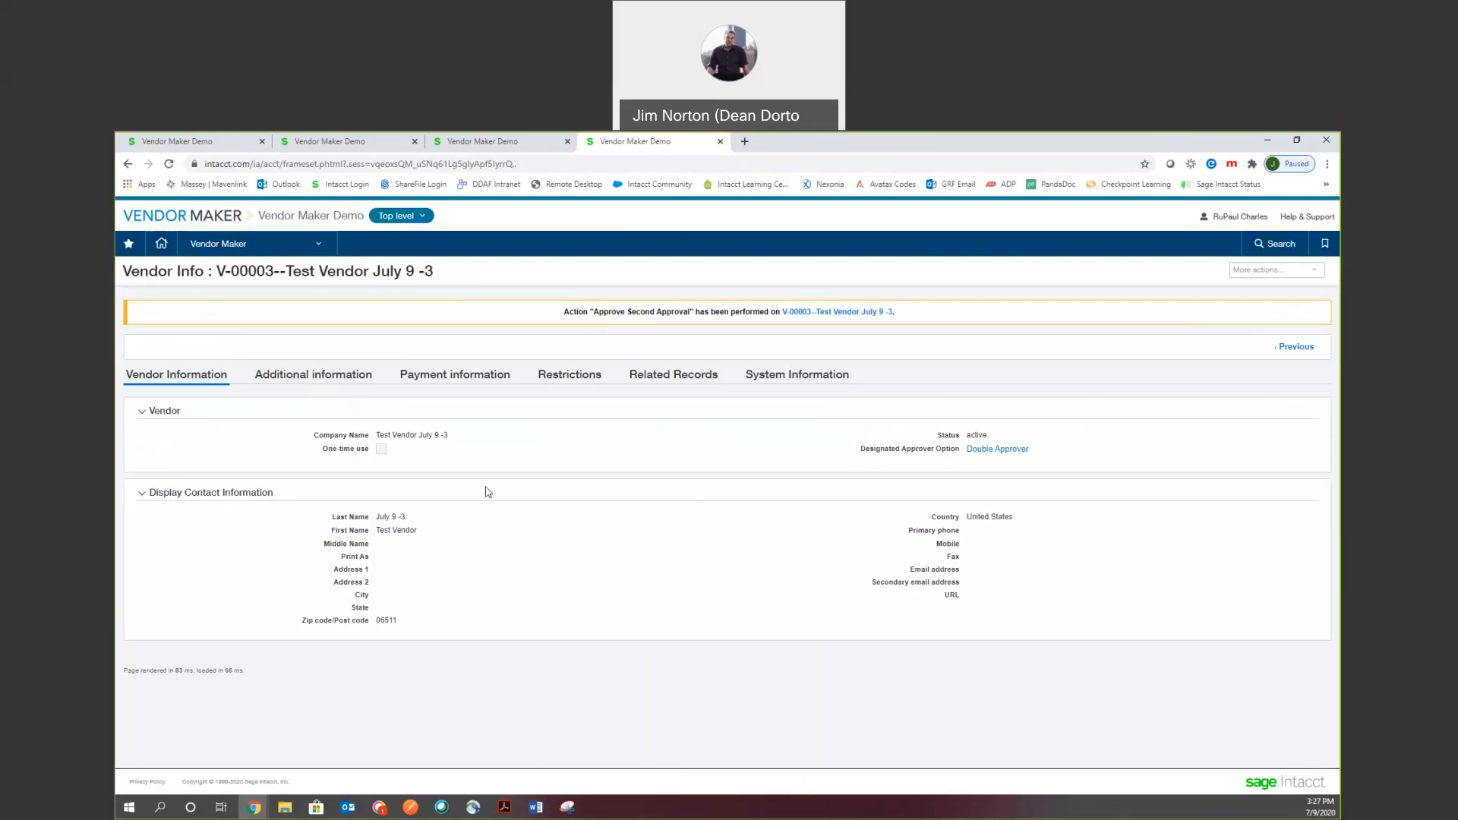
Open the linked AP vendor V-00003 from Related Records and review its Additional and Payment information.
click(651, 377)
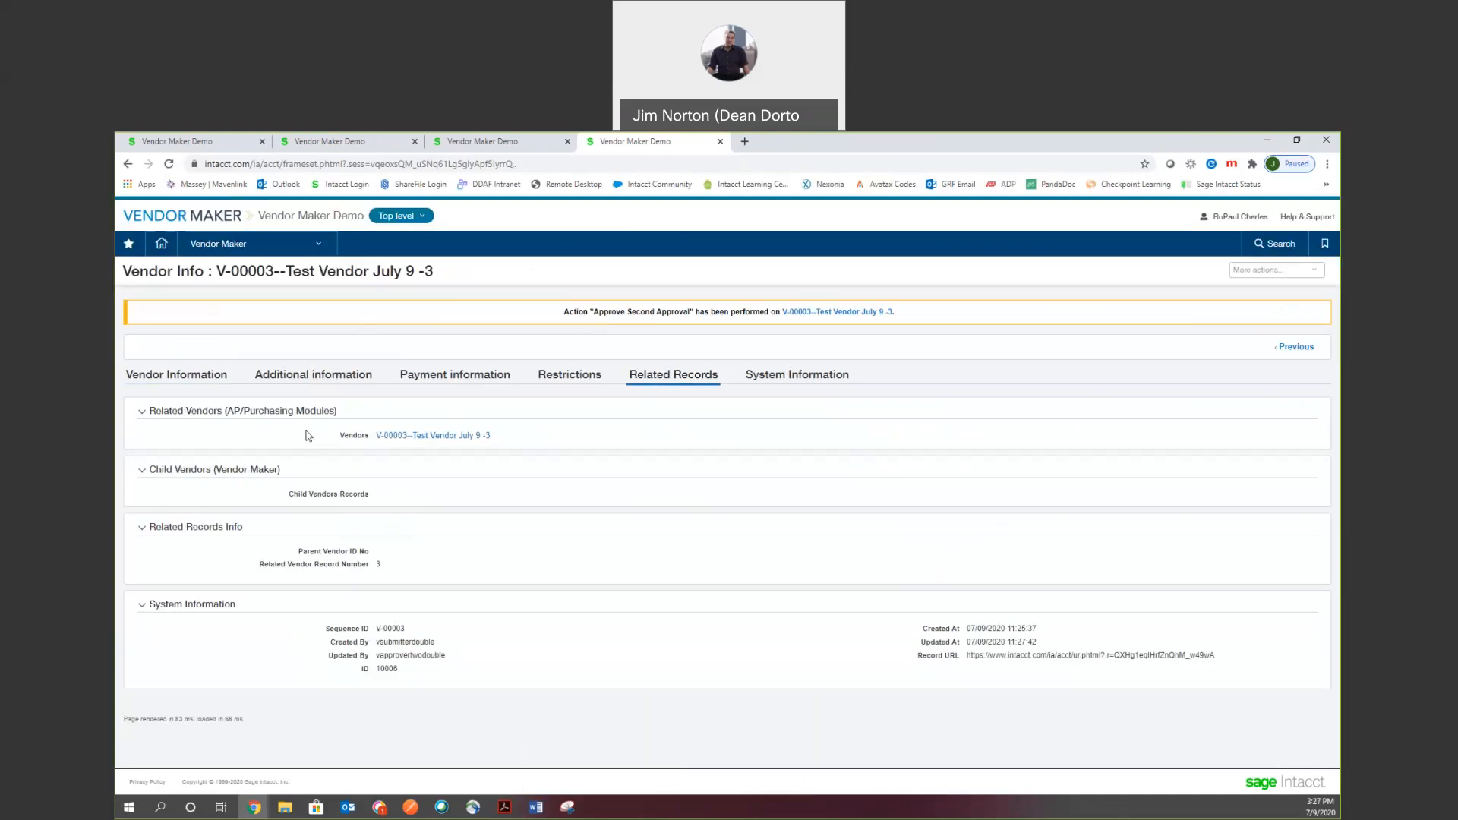
click(438, 440)
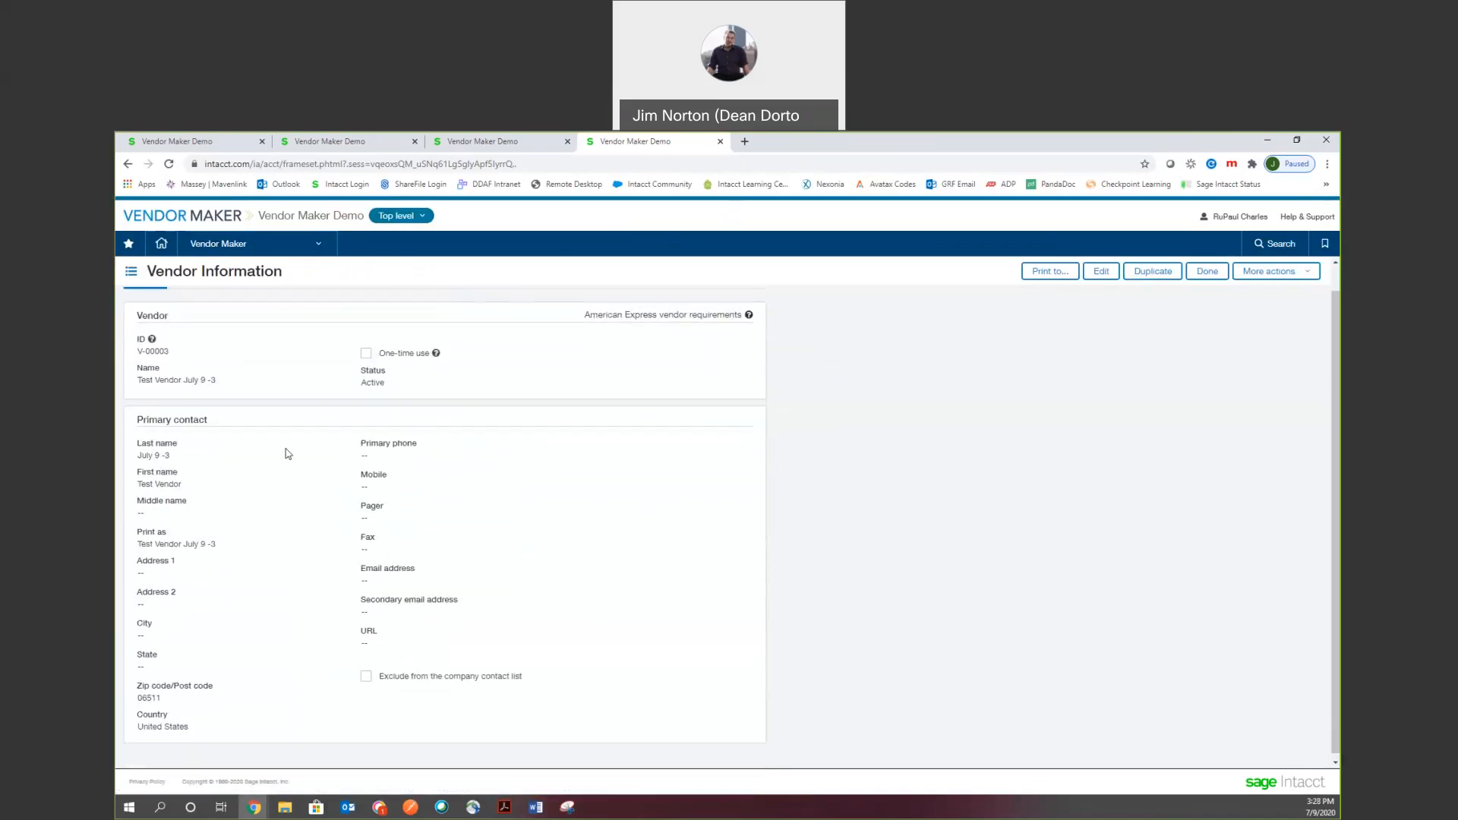
scroll(257, 334, down, 1)
click(243, 300)
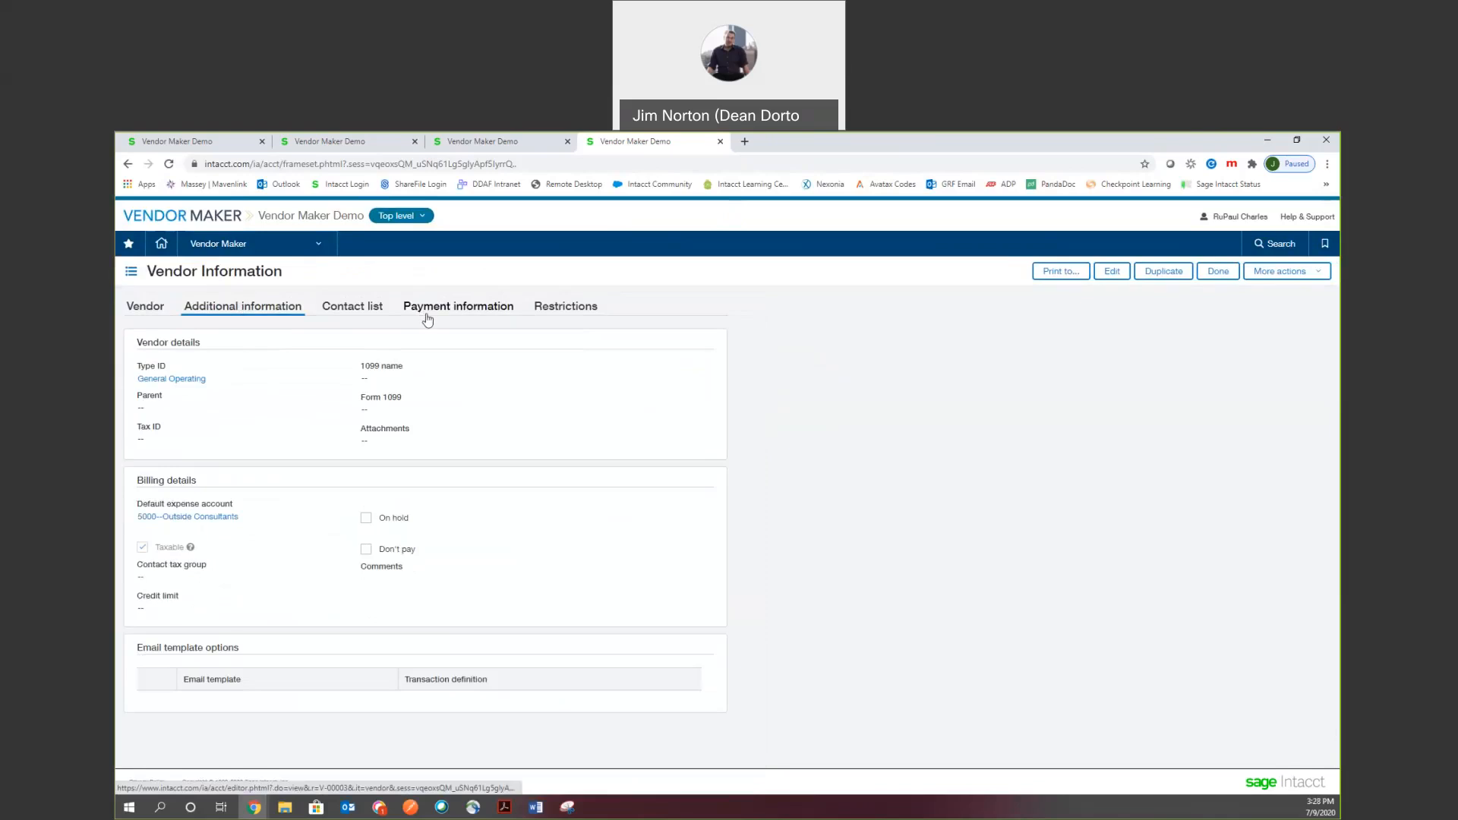
click(453, 318)
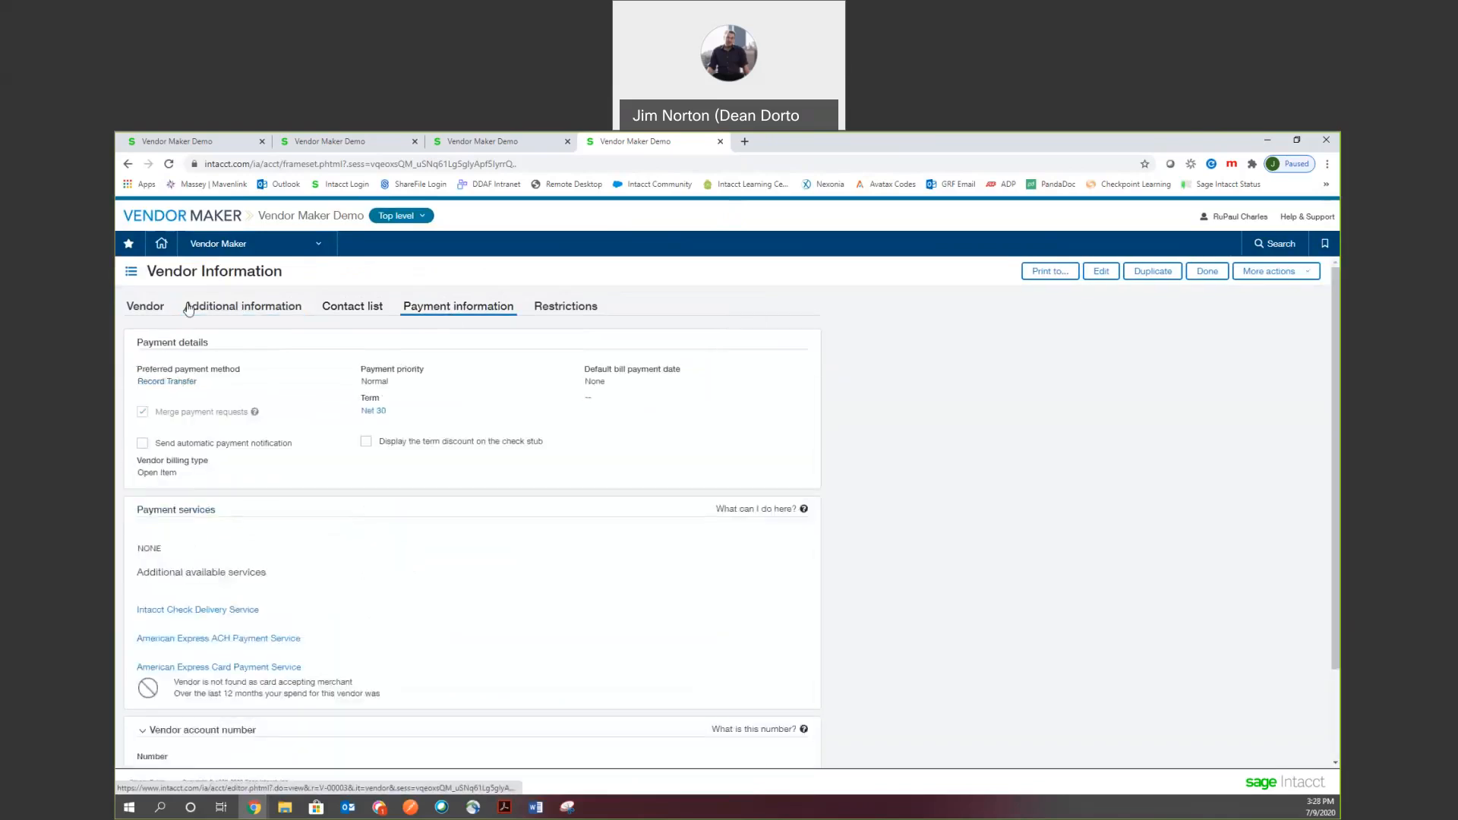
click(253, 308)
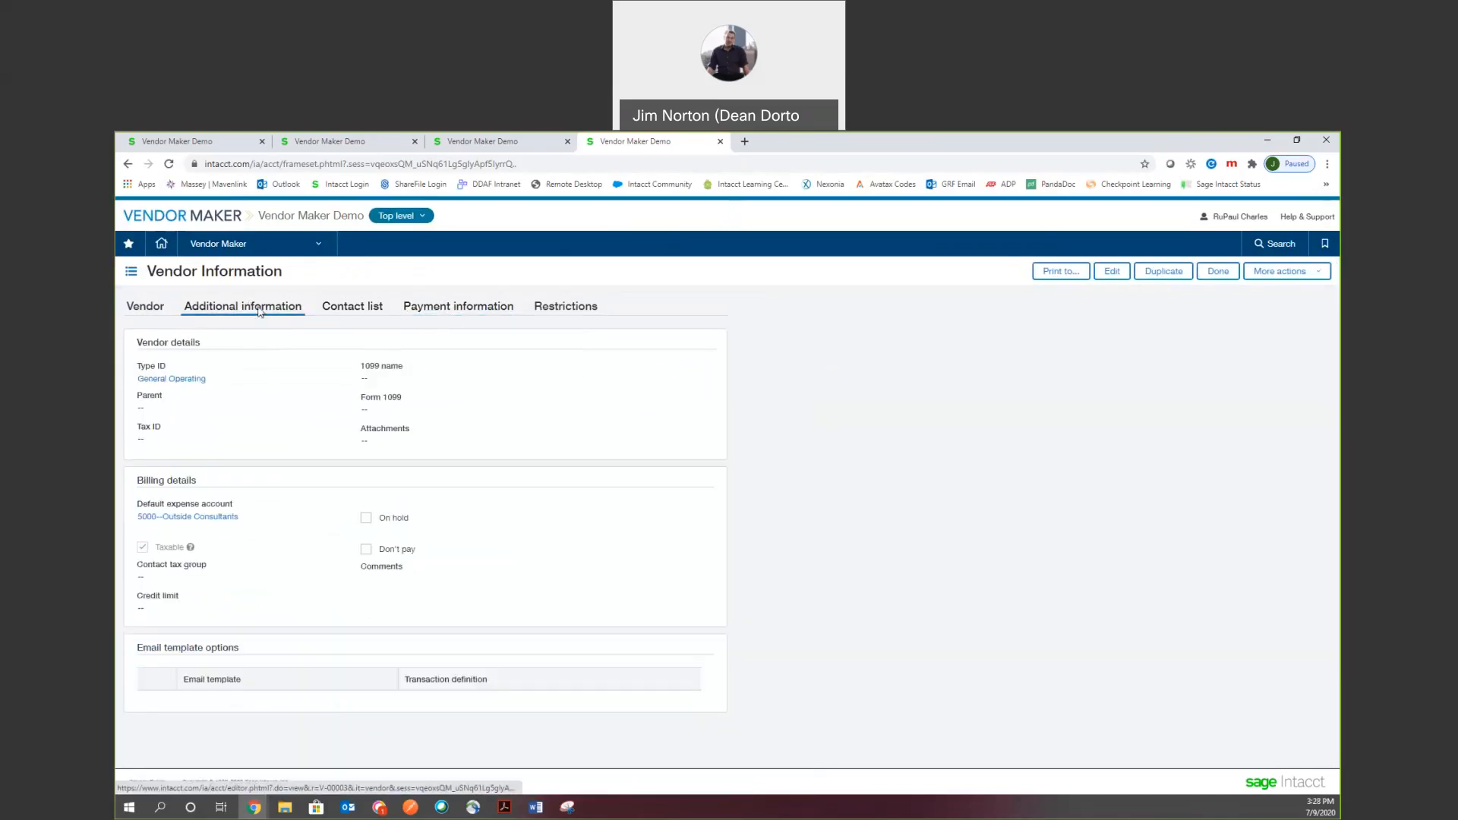